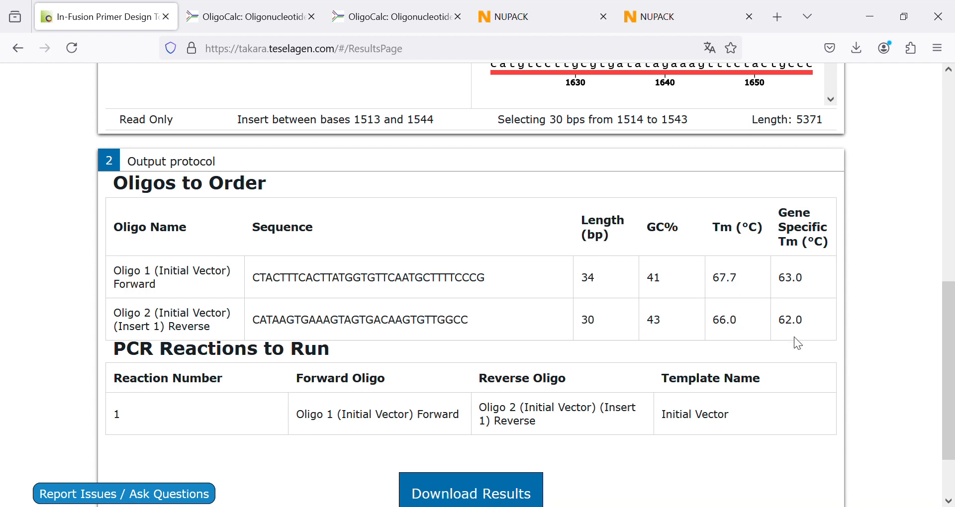
- Examine the two oligos' positions on the vector map and their length, GC% and Tm in the Oligos to Order table
scroll(633, 268, "up", 3)
scroll(635, 268, "down", 3)
scroll(791, 249, "up", 6)
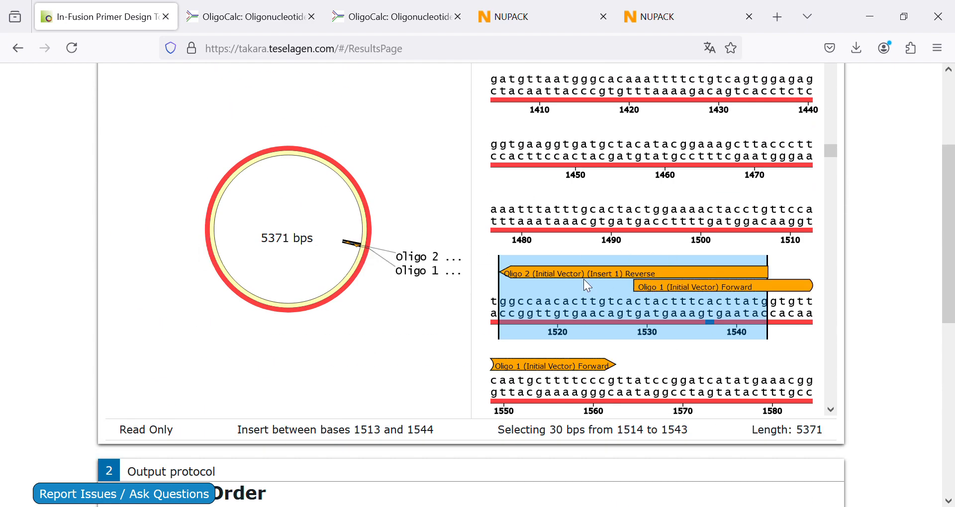
scroll(590, 289, "down", 5)
scroll(871, 369, "down", 6)
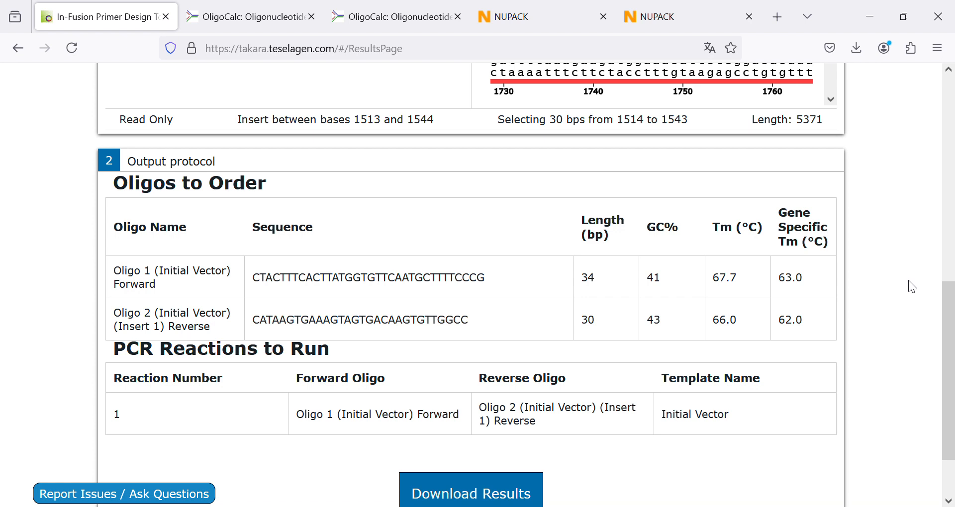
scroll(857, 329, "down", 2)
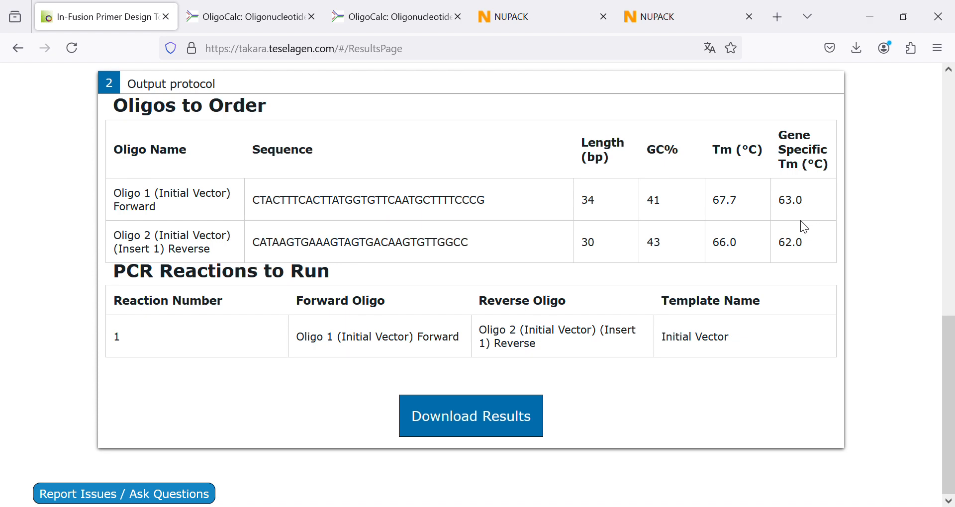
- Check the OligoCalc melting temperatures of the forward and reverse oligos, highlighting the forward oligo's Nearest Neighbor label
left_click(226, 21)
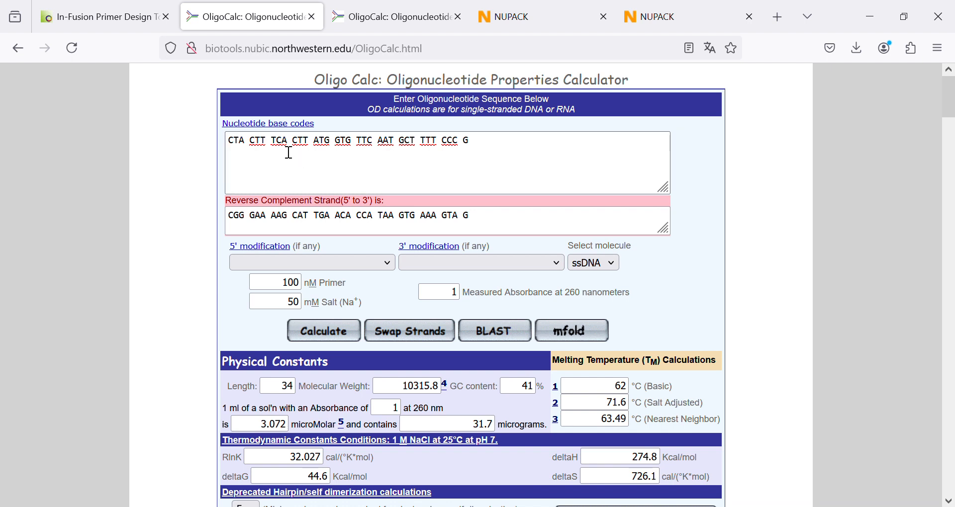
scroll(292, 151, "down", 3)
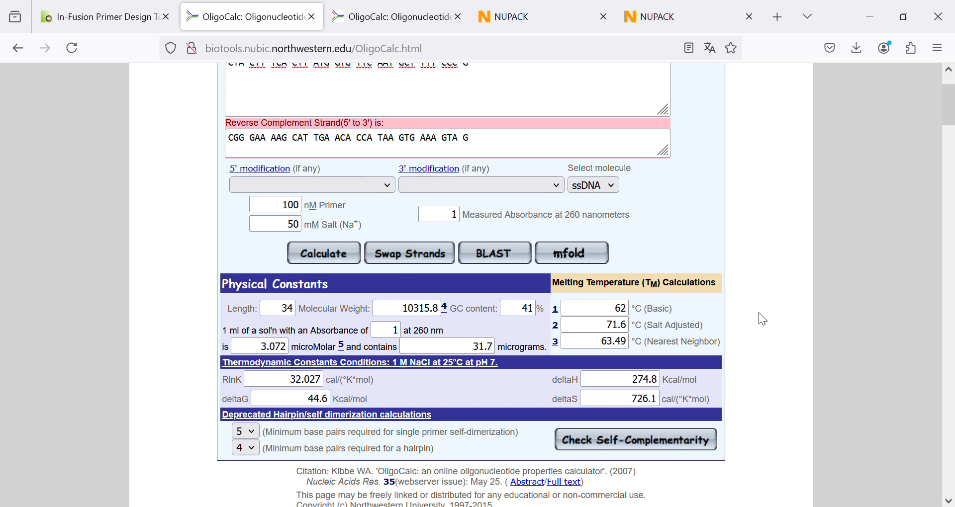
double_click(642, 348)
left_click_drag(661, 349, 762, 350)
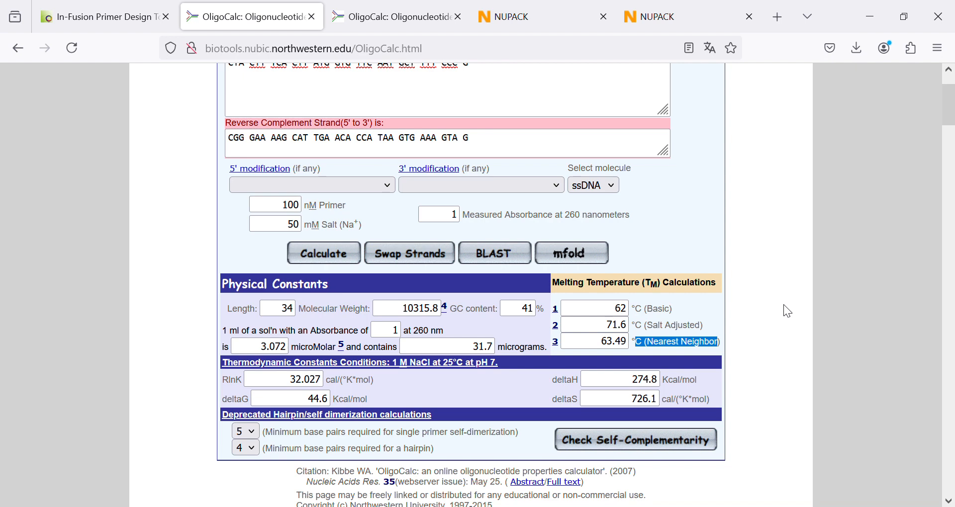
left_click(378, 21)
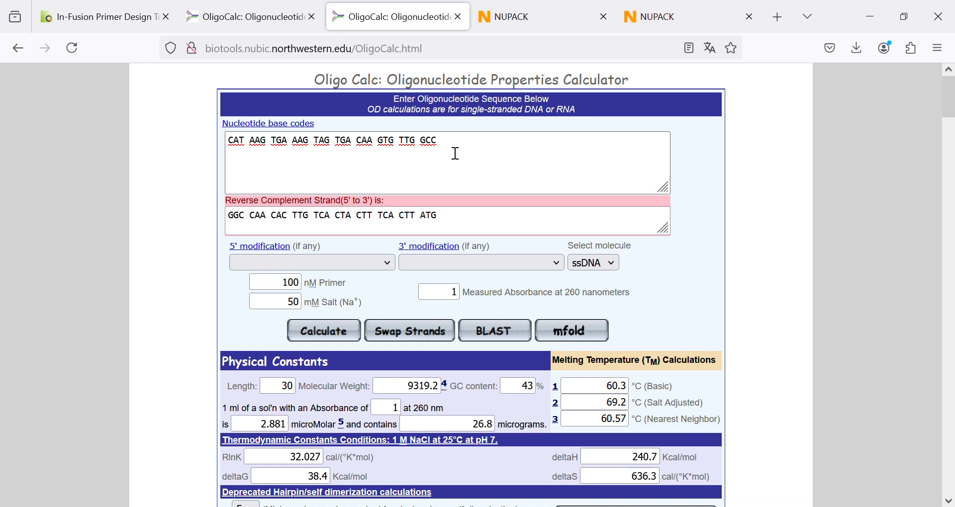
scroll(456, 153, "down", 3)
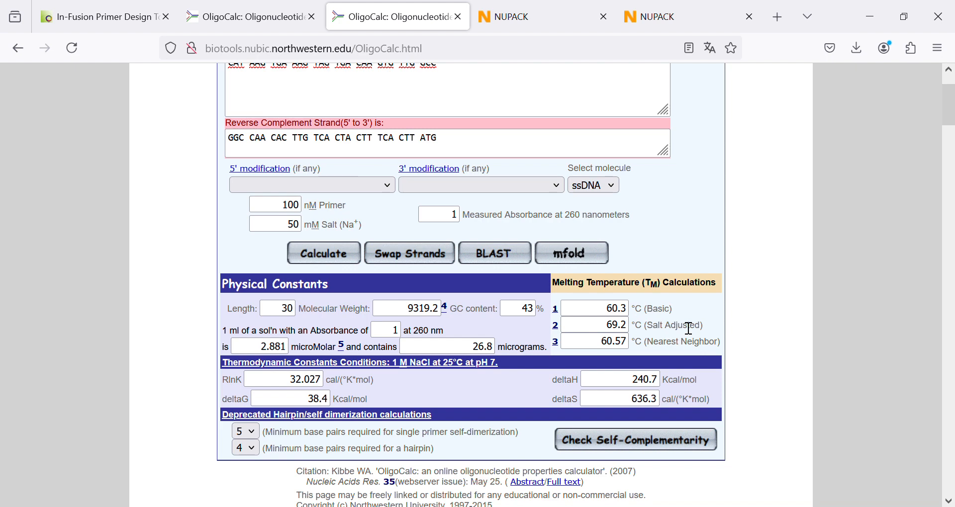
- Switch to the NUPACK website and view the overview at the start of its home page
left_click(544, 19)
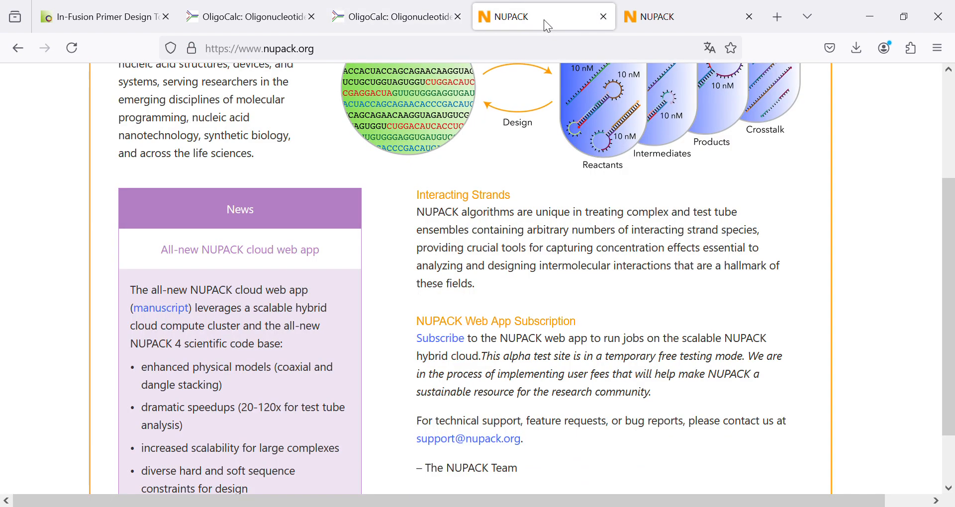
scroll(592, 316, "up", 3)
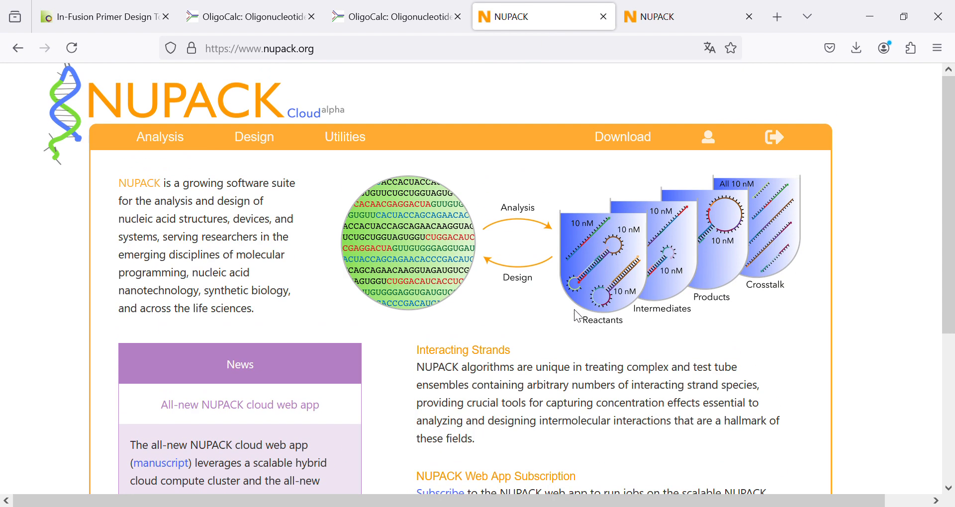
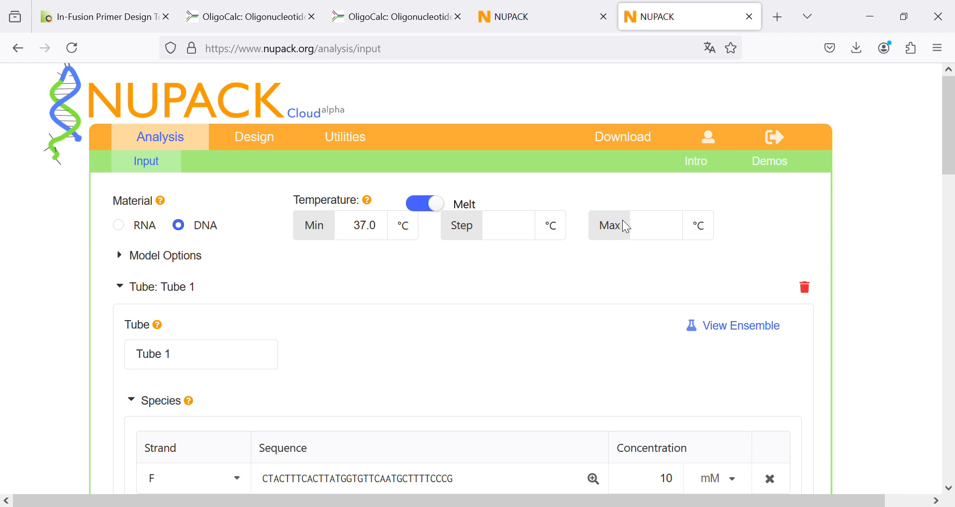
- Set the melt analysis's maximum temperature to 80 °C and its temperature step to 5 °C
left_click(662, 237)
type("80")
left_click(509, 234)
type("5")
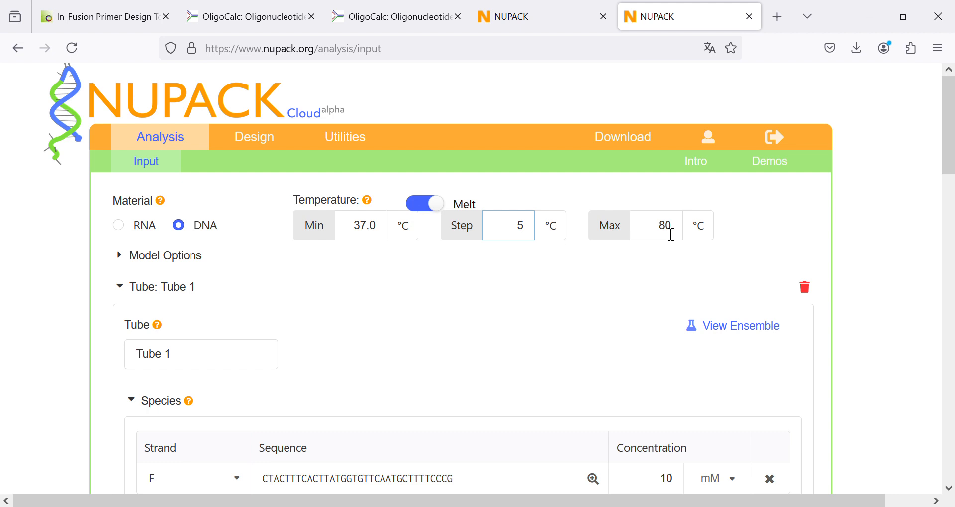
- Set the maximum complex size for Tube 1, which holds strand F, to 2 strands
scroll(390, 310, "down", 3)
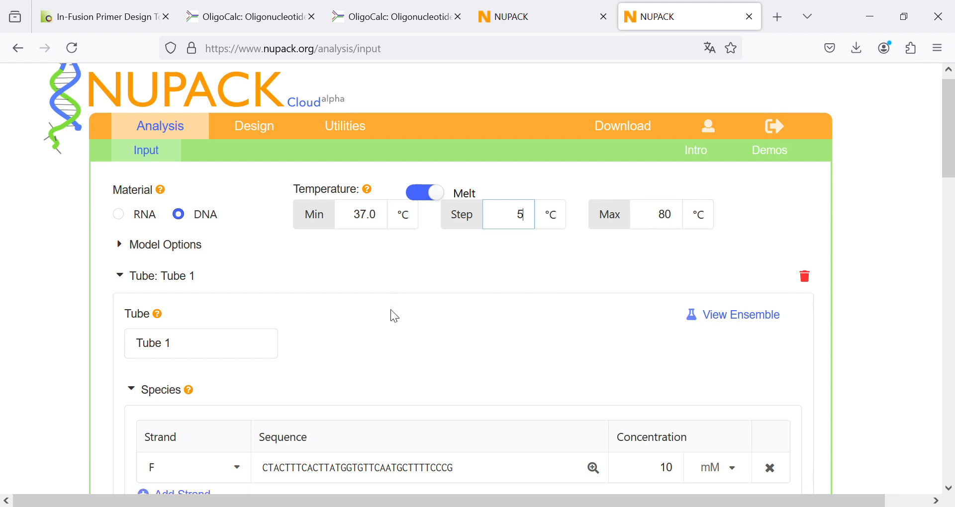
scroll(389, 308, "down", 2)
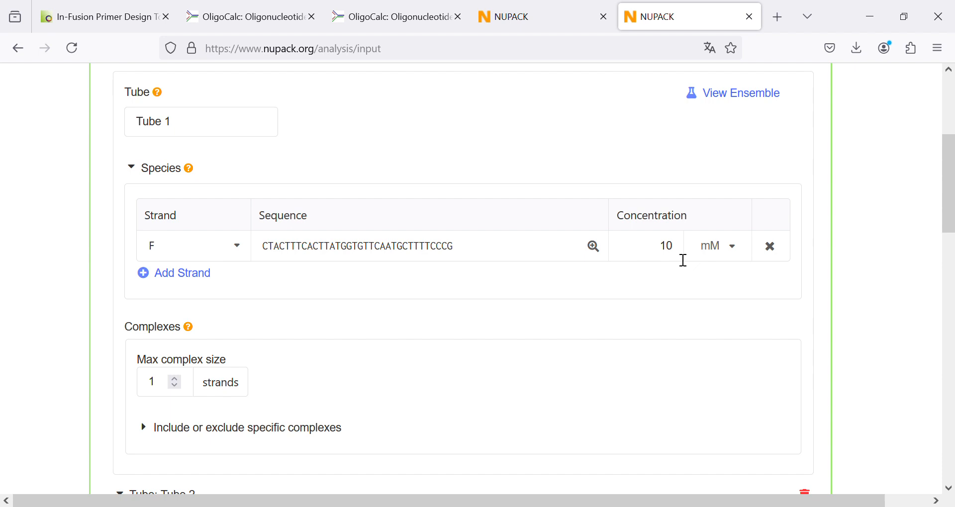
scroll(386, 303, "down", 3)
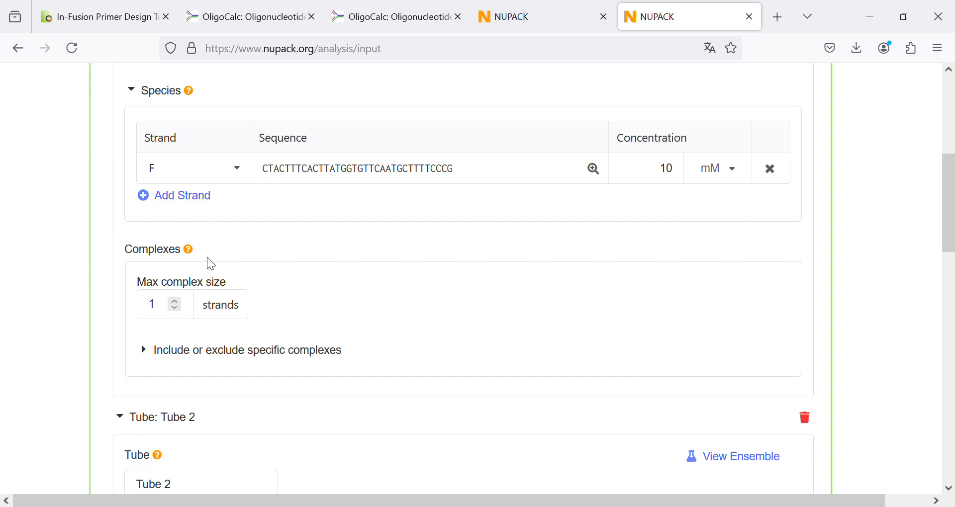
left_click(175, 300)
- Review the setup of Tubes 2 and 3 and increase Tube 2's maximum complex size
scroll(349, 195, "down", 5)
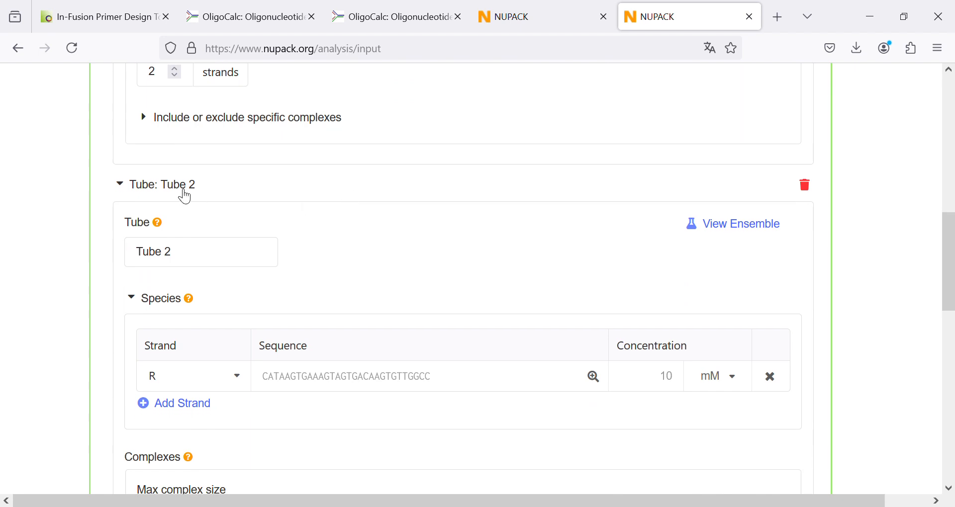
scroll(185, 197, "down", 6)
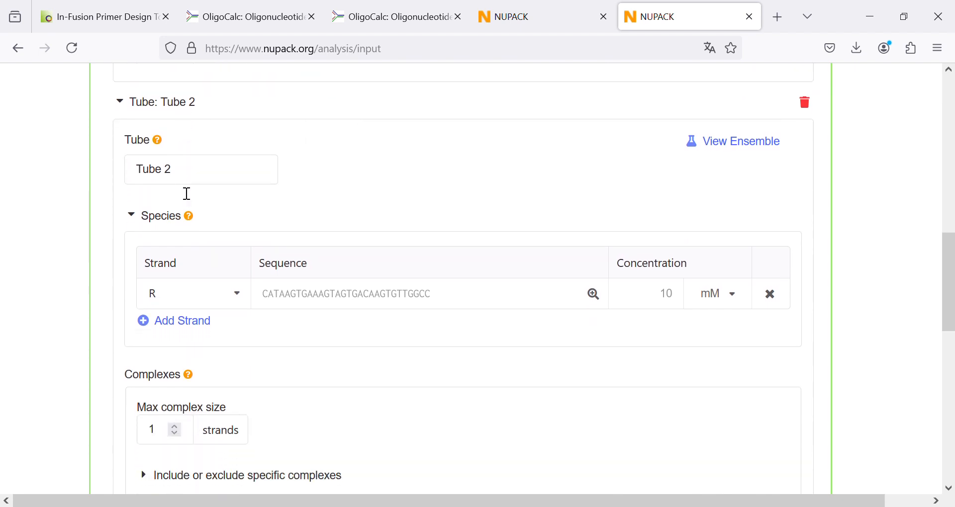
scroll(183, 254, "down", 5)
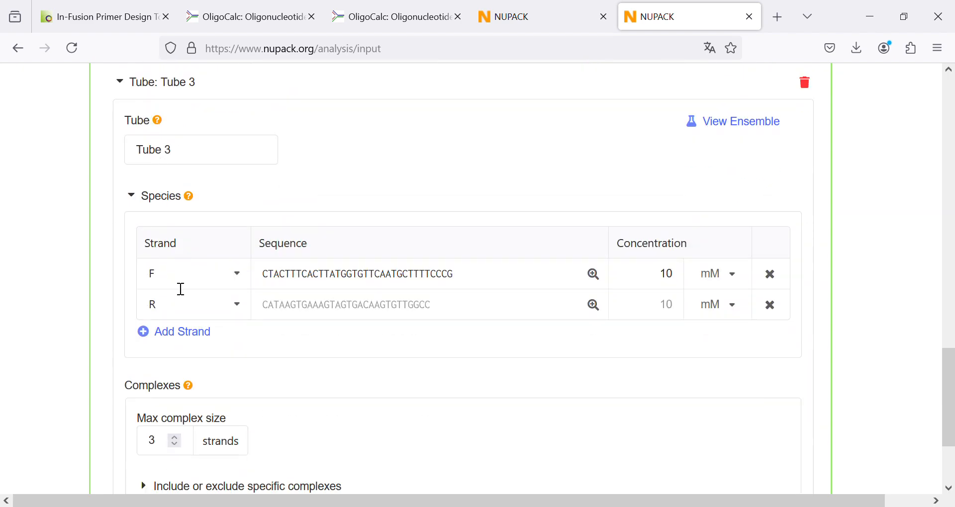
scroll(174, 313, "down", 3)
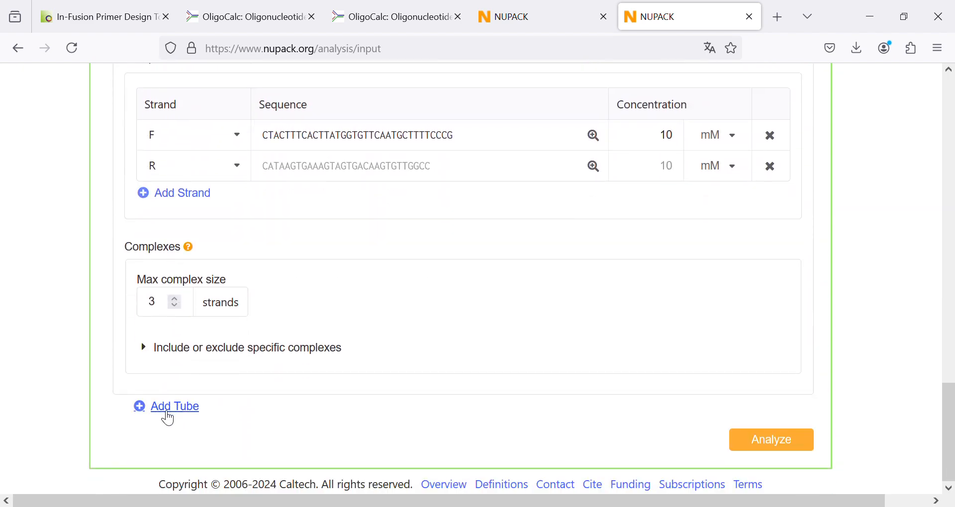
scroll(180, 351, "up", 15)
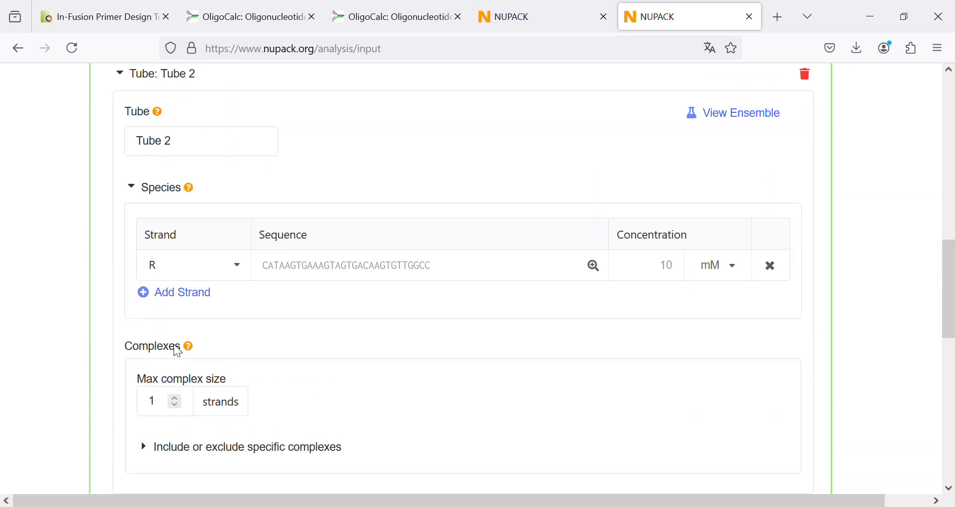
scroll(174, 343, "down", 3)
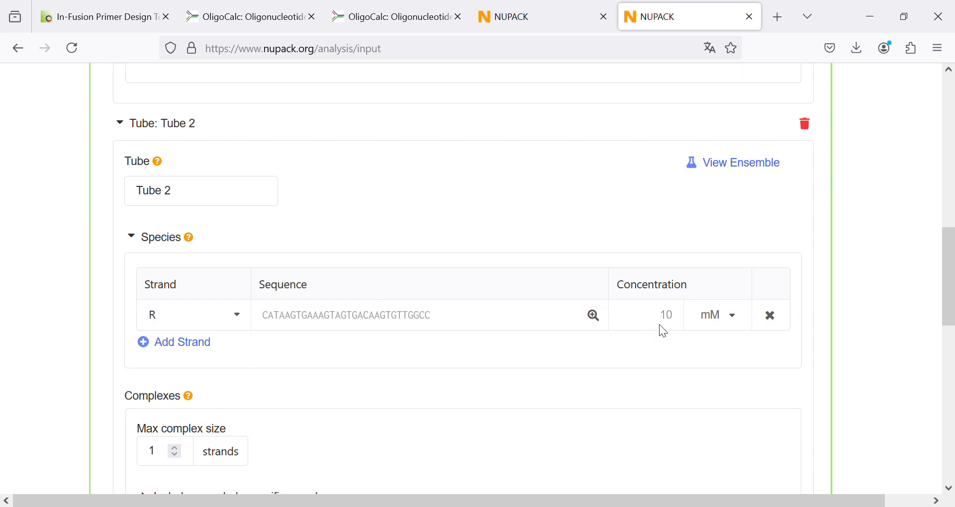
scroll(241, 480, "down", 3)
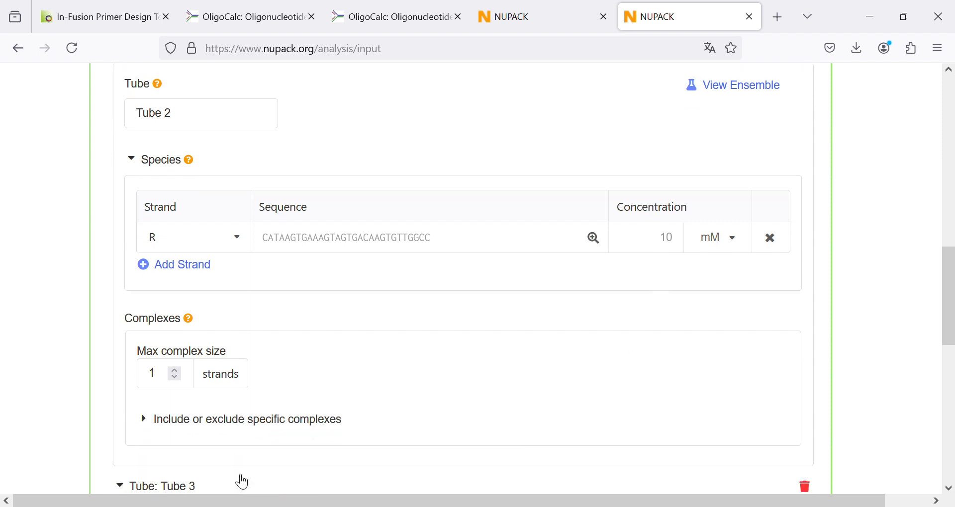
left_click(173, 371)
- Check Tube 3's F and R strands, concentrations and complex size, and run the analysis
scroll(336, 251, "down", 8)
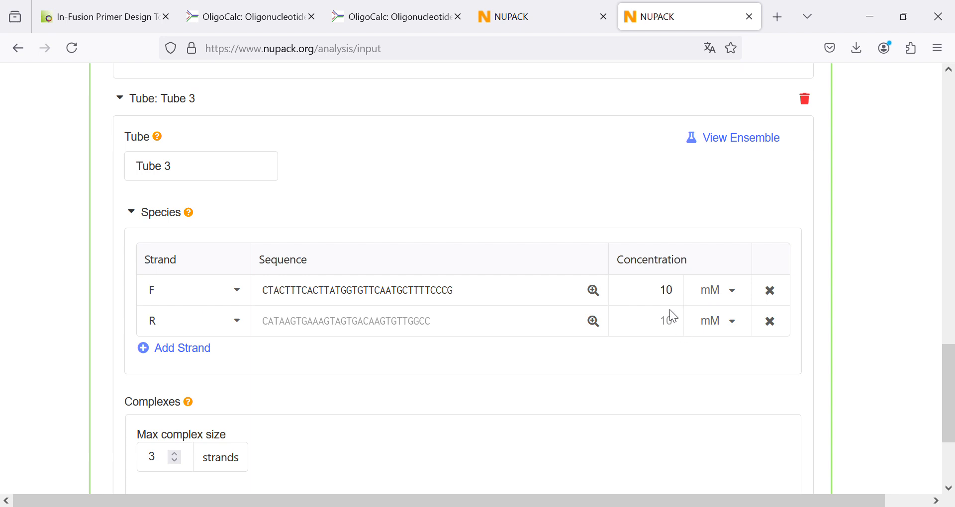
scroll(630, 269, "down", 2)
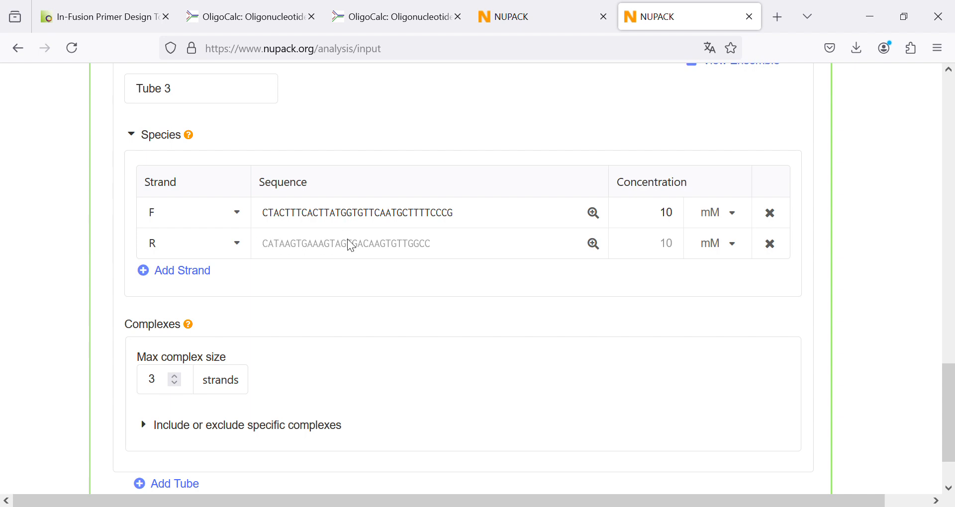
scroll(351, 246, "down", 3)
scroll(521, 234, "up", 9)
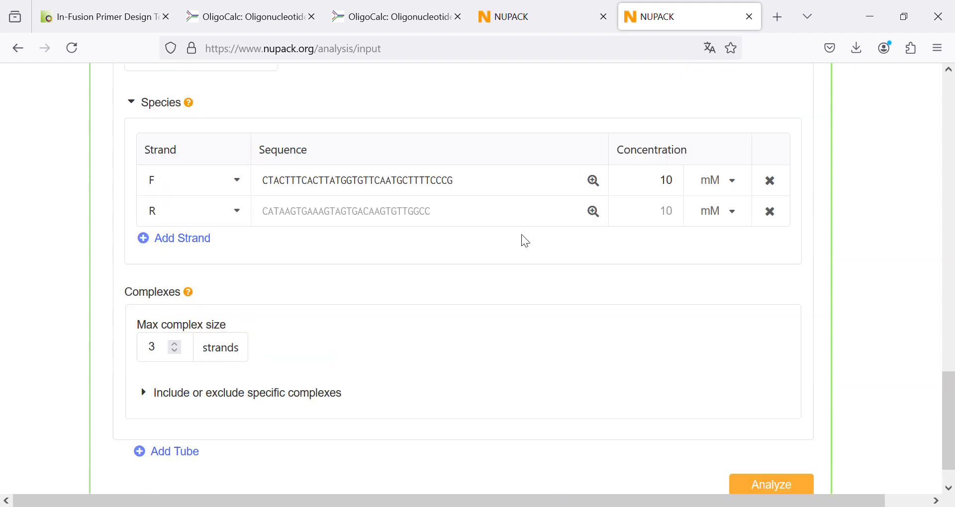
scroll(406, 201, "down", 9)
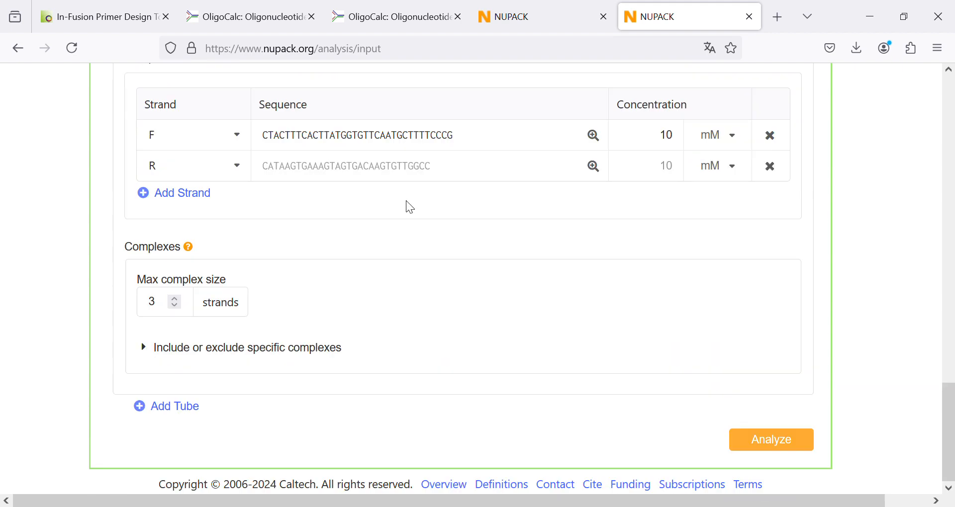
left_click(776, 442)
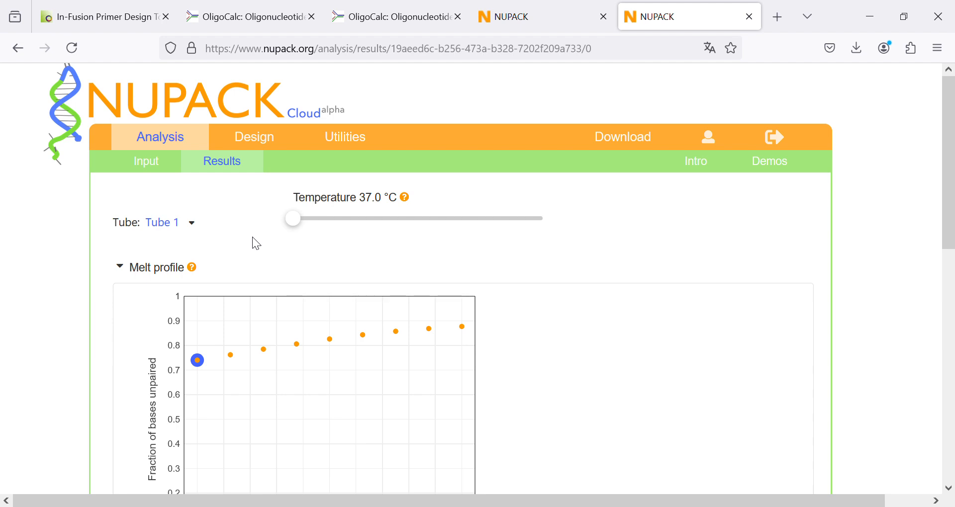
- Examine Tube 1's melt profile and the equilibrium concentrations of the F and F+F complexes
scroll(193, 338, "down", 3)
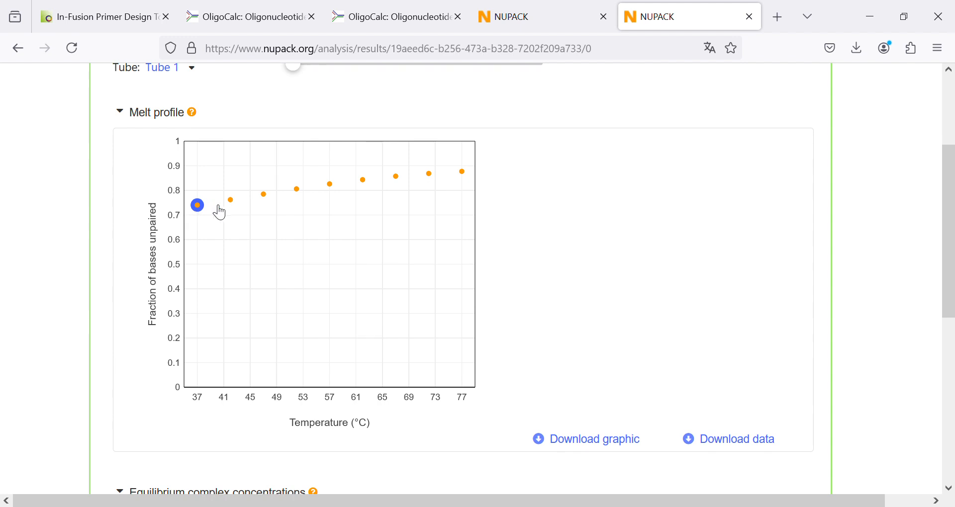
mouse_move(277, 197)
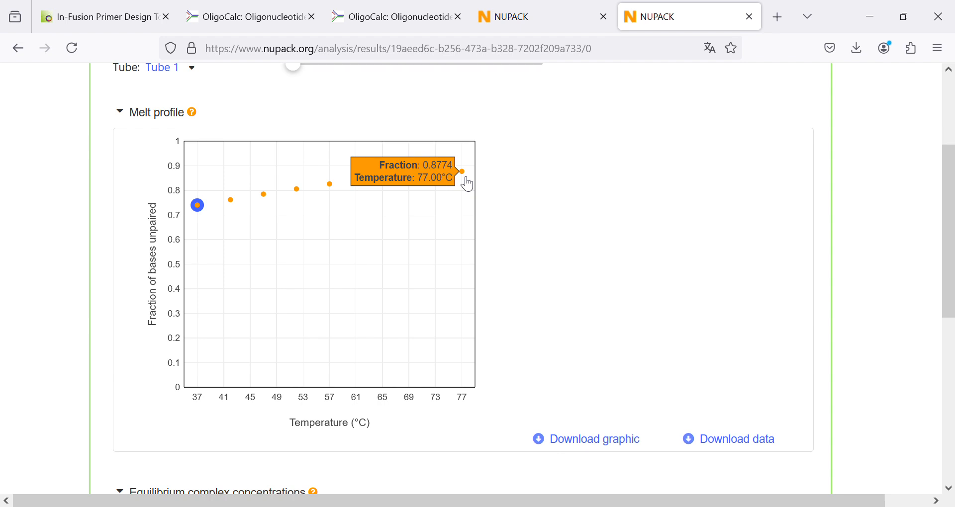
scroll(522, 213, "down", 6)
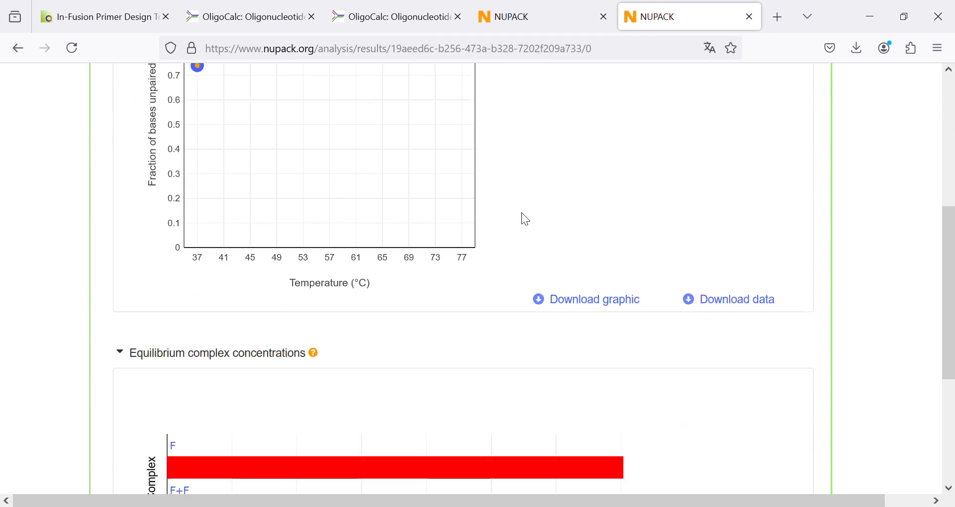
scroll(528, 215, "down", 2)
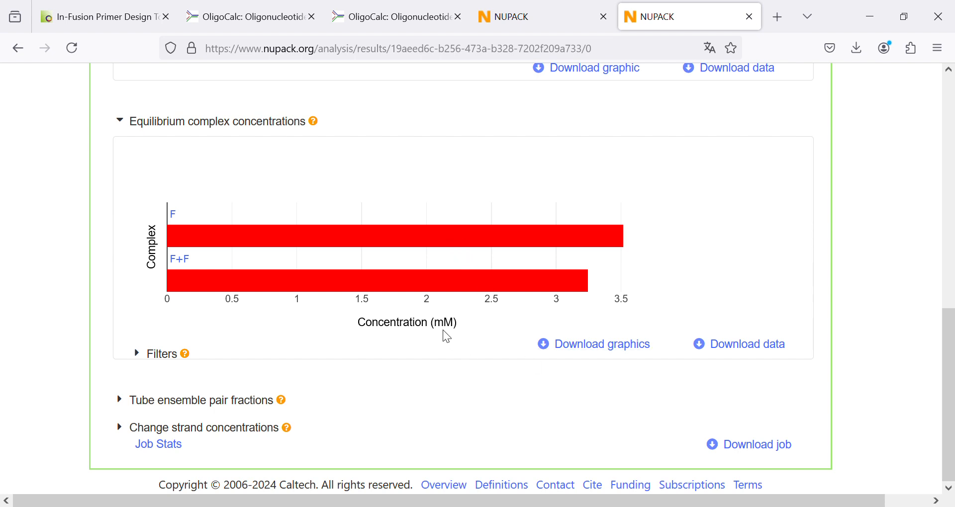
mouse_move(363, 247)
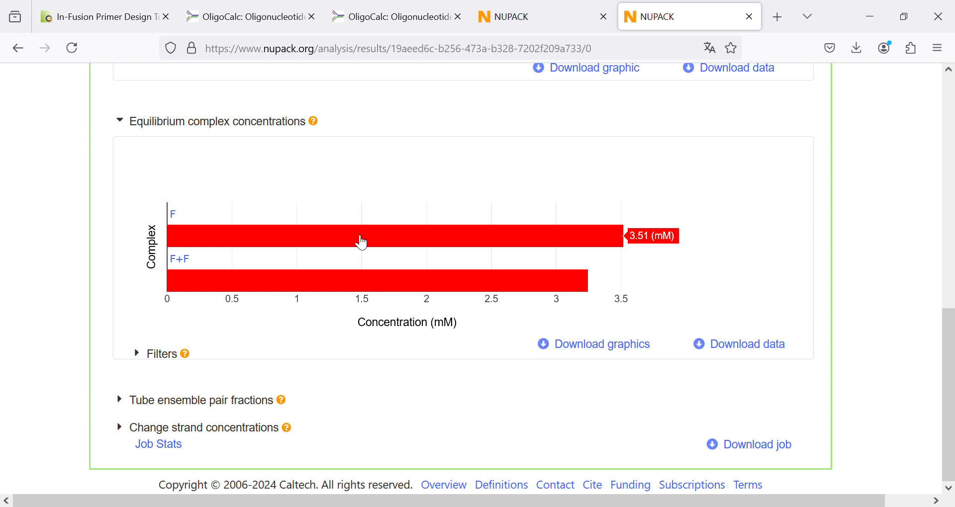
mouse_move(384, 292)
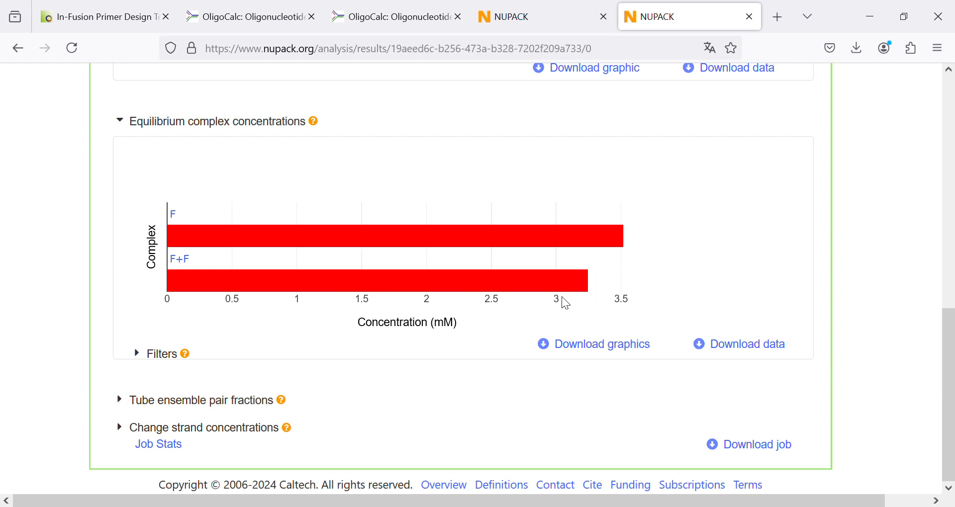
mouse_move(189, 276)
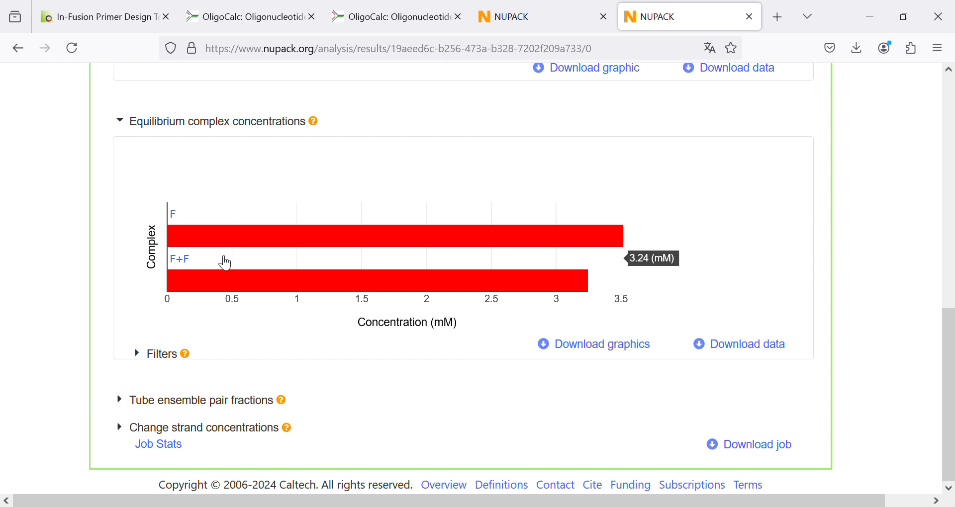
mouse_move(387, 233)
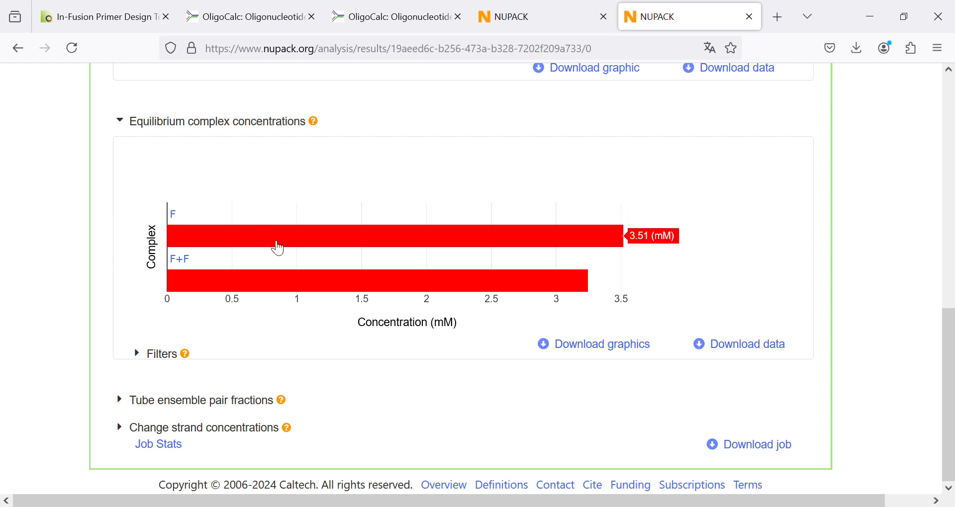
- Open complex F's MFE structure at 37 °C and examine its hairpin and free energy, highlighting the free energy text
left_click(345, 244)
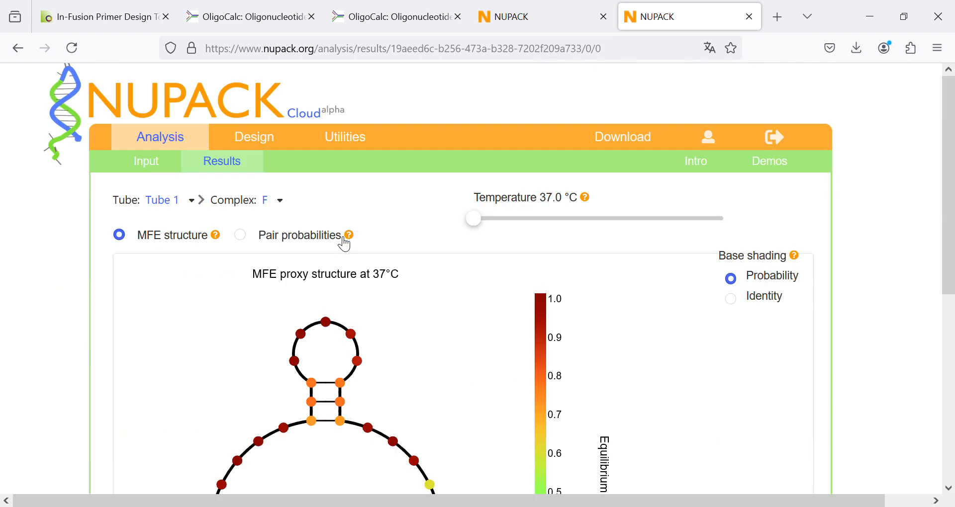
scroll(230, 308, "down", 3)
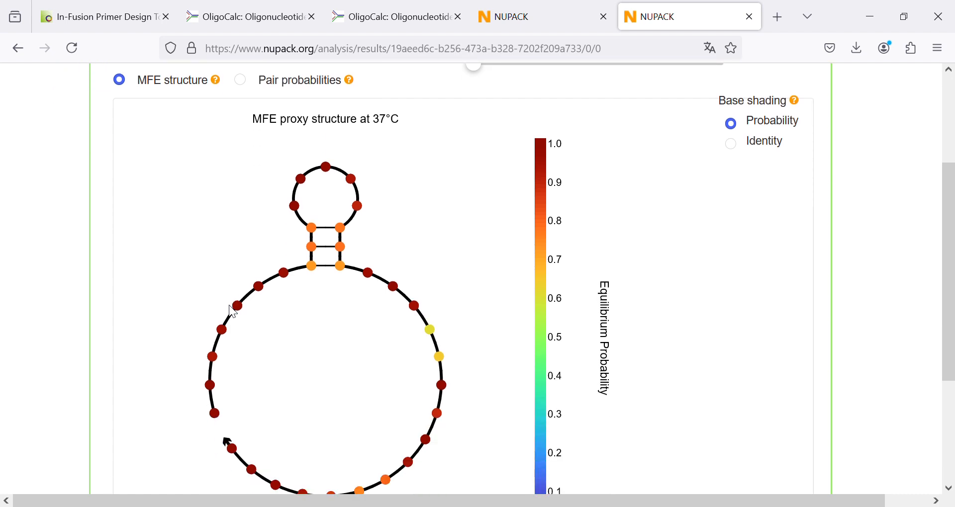
scroll(230, 309, "down", 2)
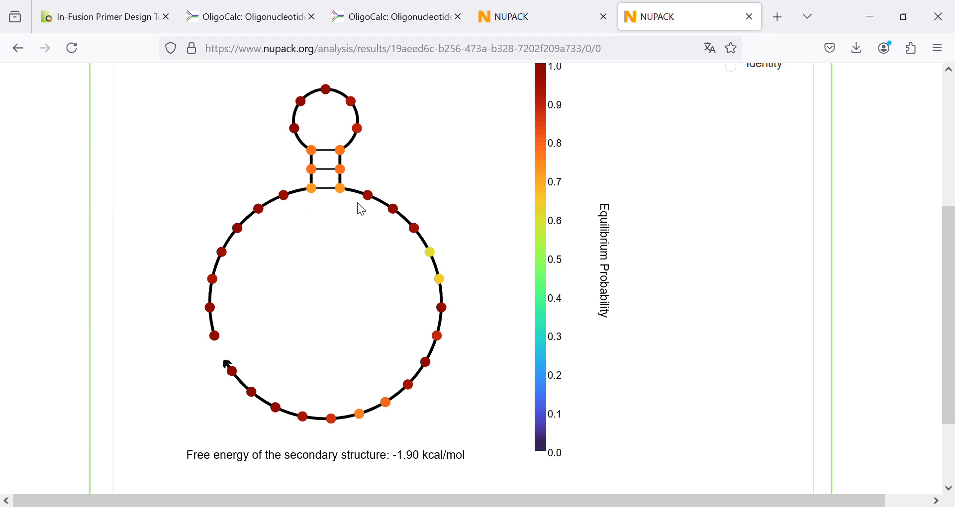
scroll(361, 209, "up", 3)
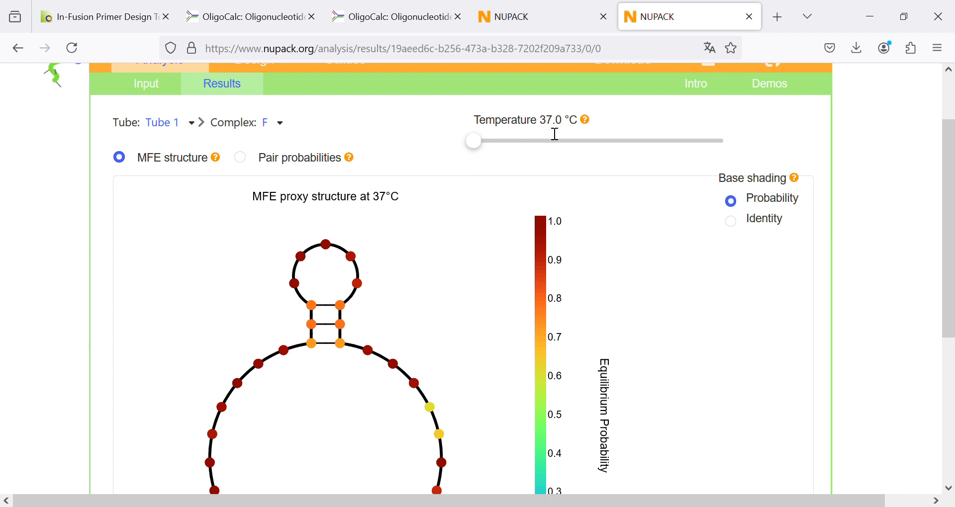
scroll(552, 136, "down", 3)
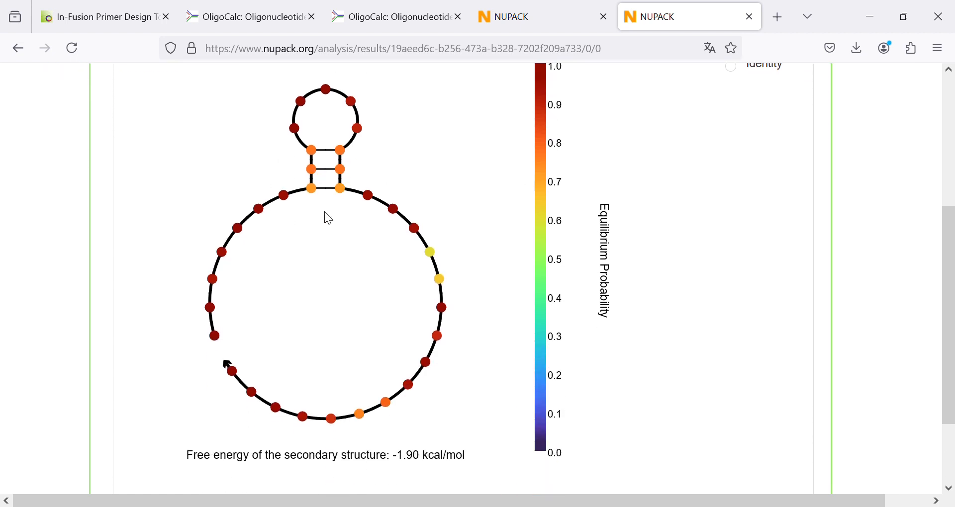
double_click(402, 460)
left_click_drag(414, 462, 470, 467)
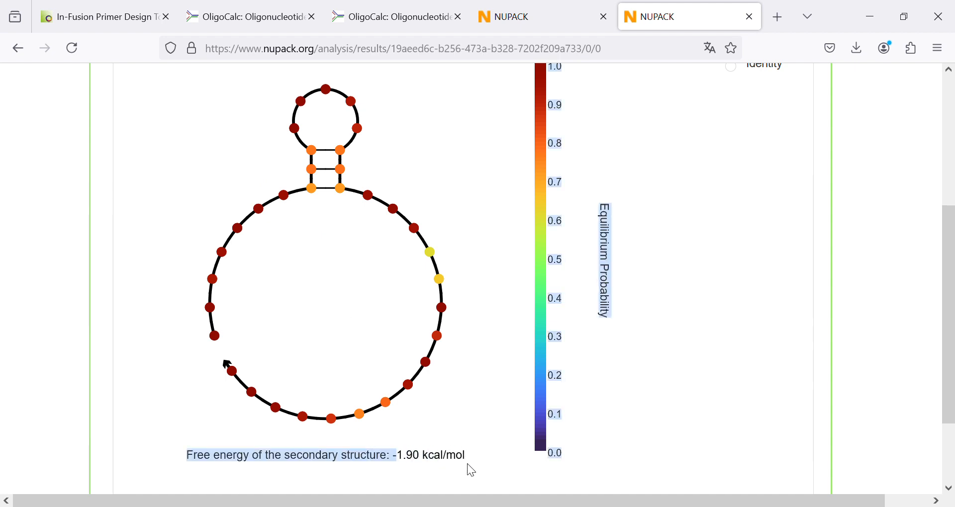
left_click(443, 437)
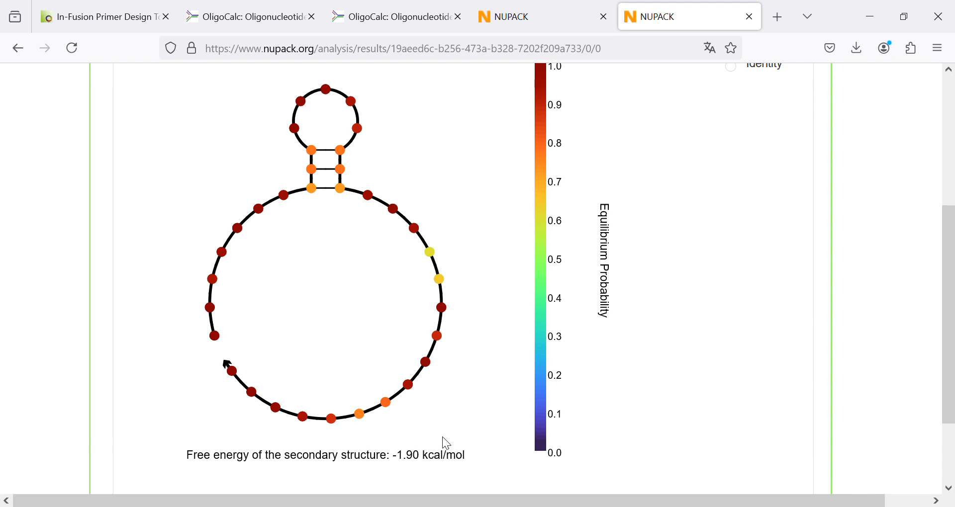
scroll(443, 437, "up", 5)
scroll(442, 438, "down", 3)
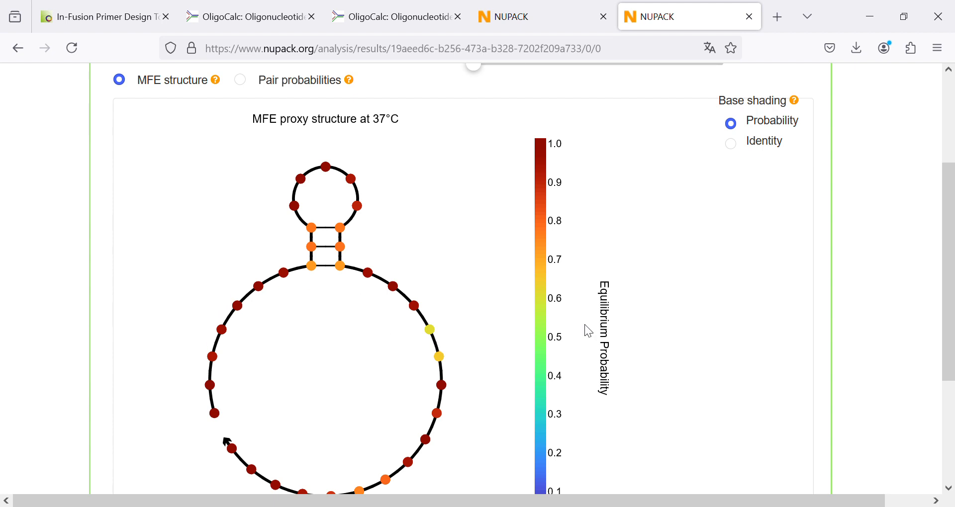
scroll(548, 256, "down", 3)
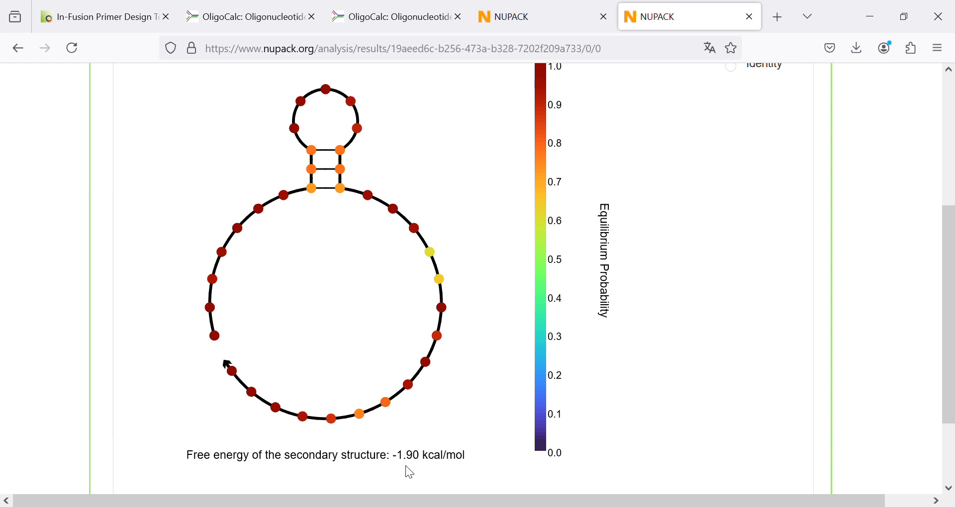
- Set the temperature for complex F's MFE structure to 42 °C
scroll(453, 306, "up", 5)
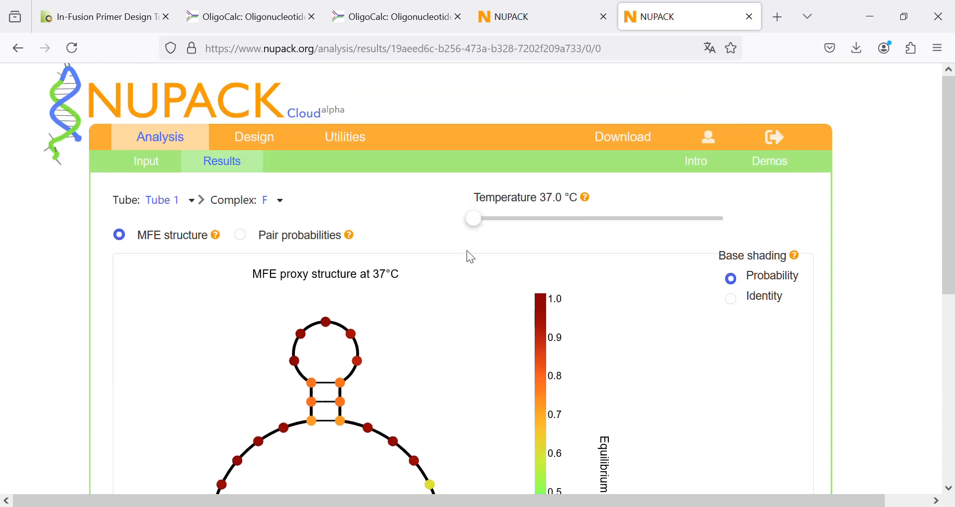
left_click_drag(478, 222, 523, 231)
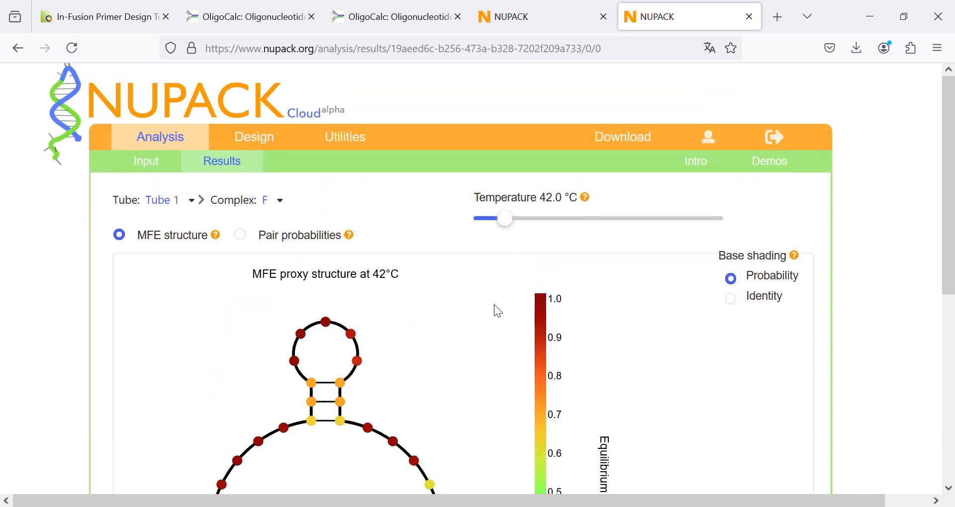
- Examine complex F's MFE structure at 42 °C, comparing the hairpin stem's pairing probabilities with the free energy
scroll(495, 311, "down", 3)
scroll(489, 314, "down", 3)
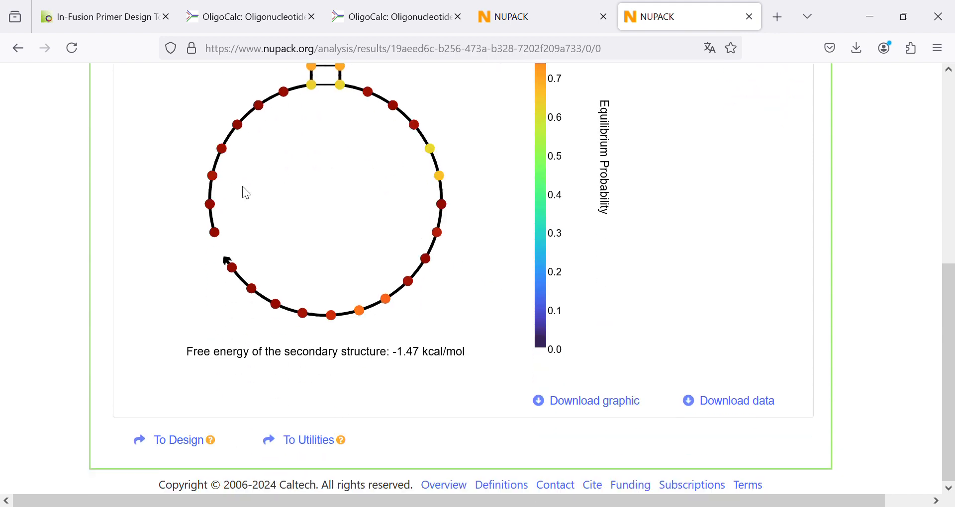
scroll(347, 77, "up", 5)
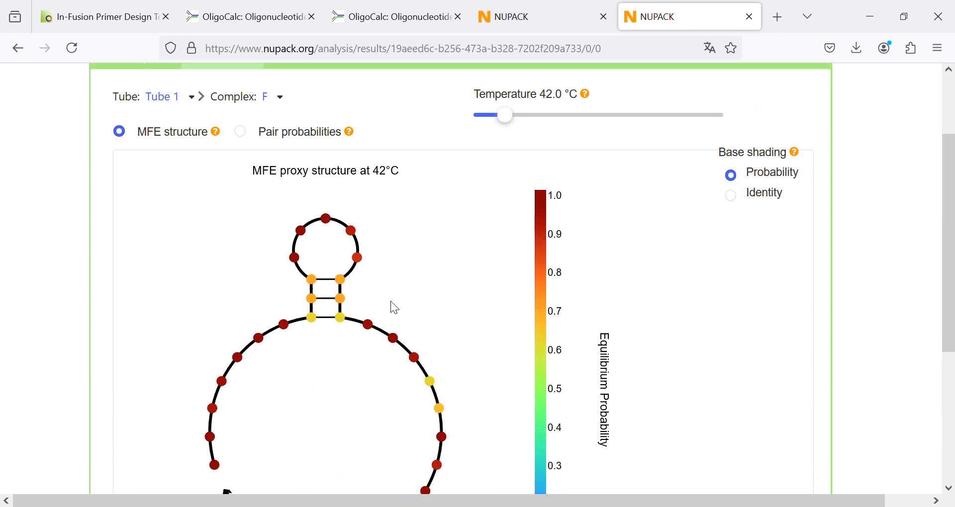
scroll(395, 309, "down", 5)
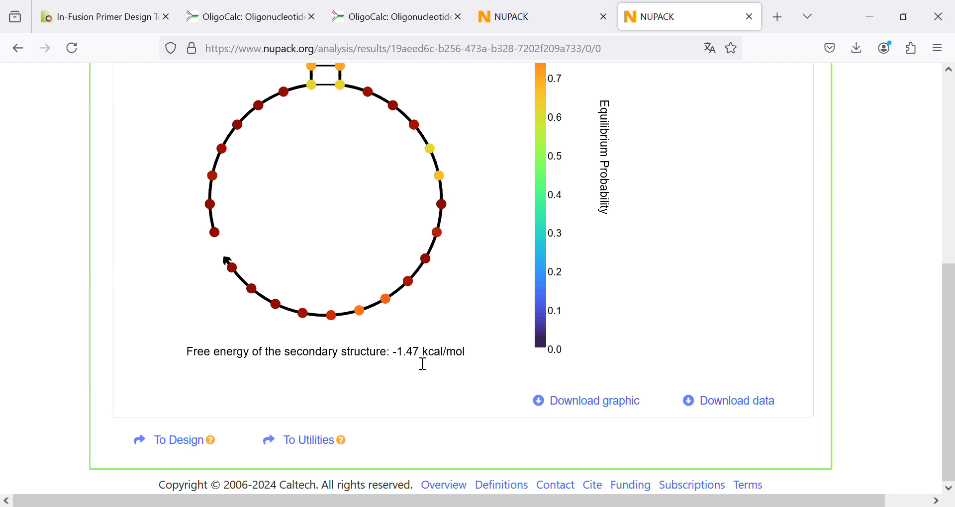
scroll(425, 366, "up", 5)
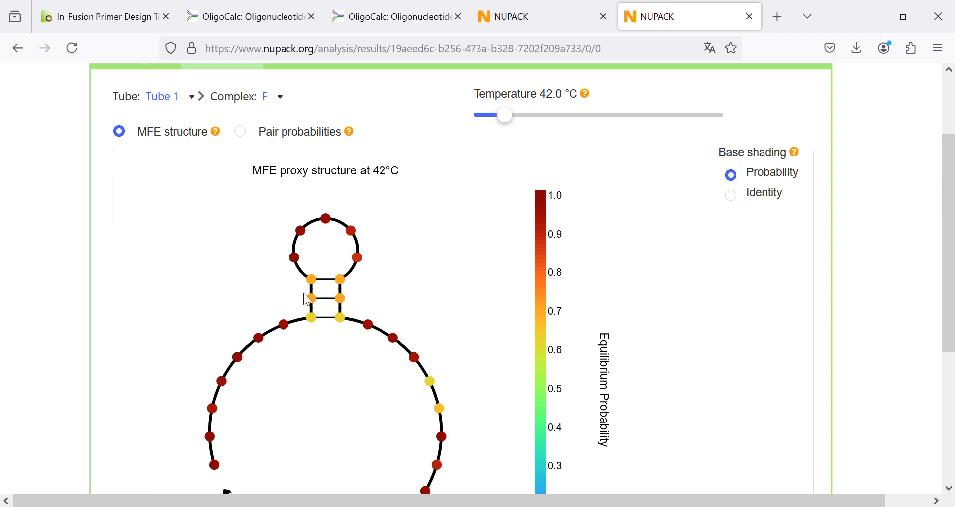
scroll(416, 366, "down", 2)
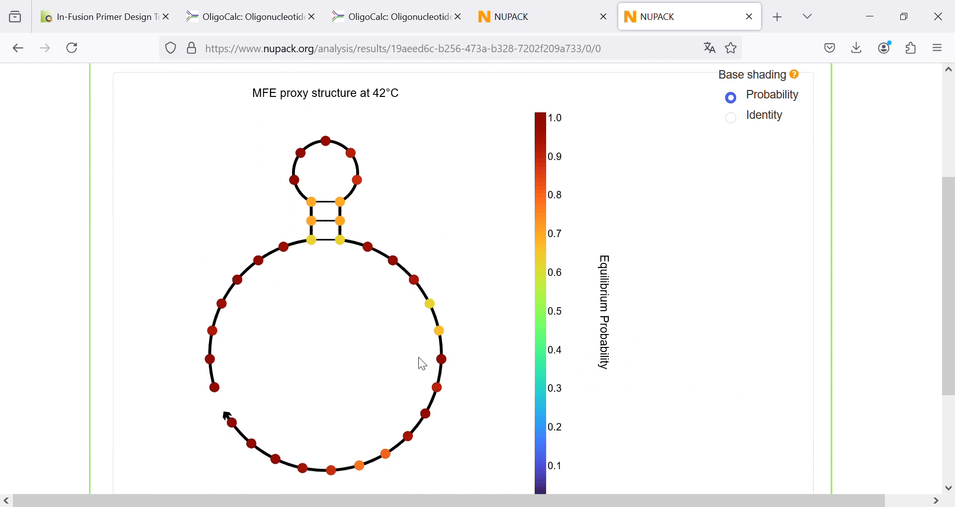
scroll(317, 376, "up", 2)
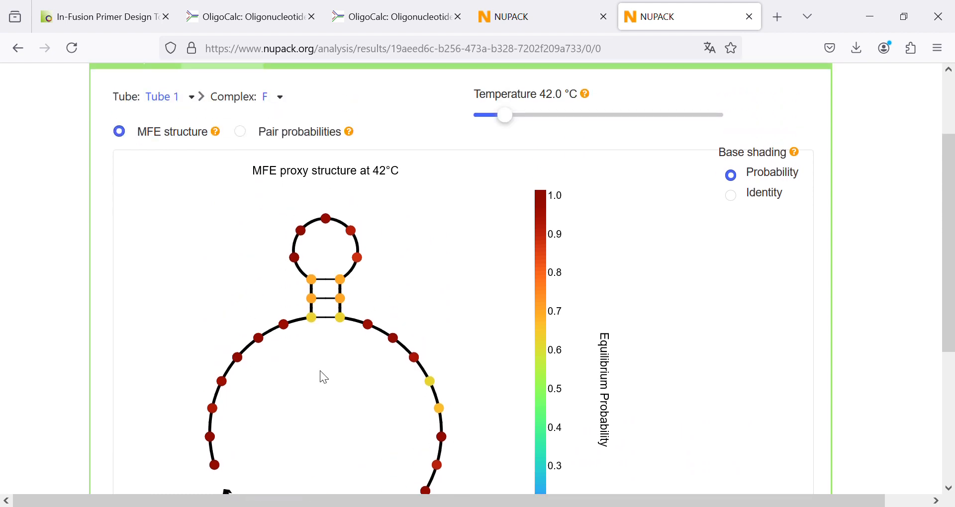
- Set complex F's temperature to 47 °C and examine the hairpin and its free energy
left_click(522, 123)
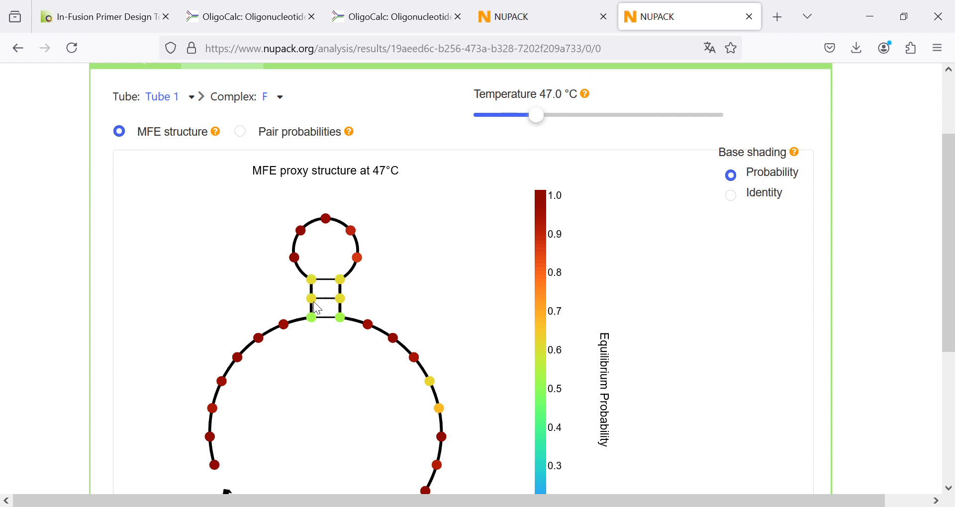
scroll(313, 315, "down", 3)
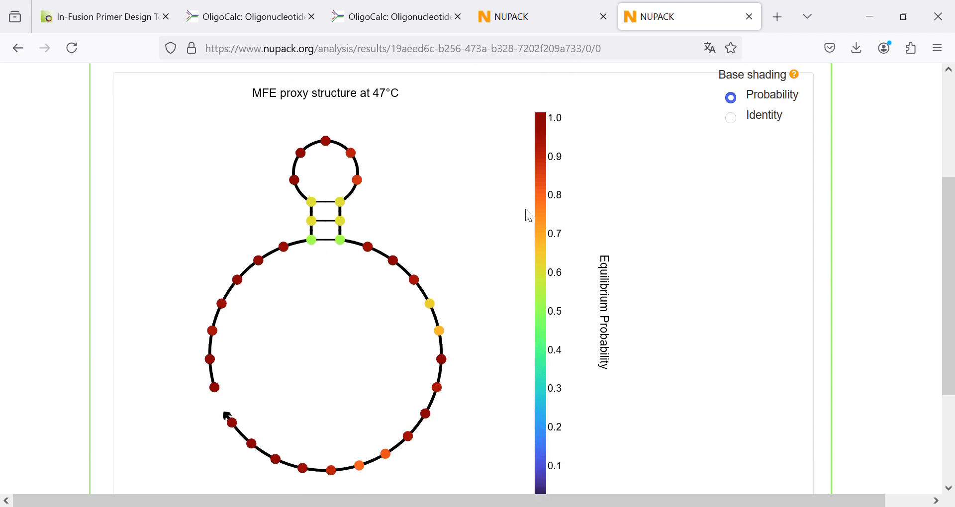
scroll(524, 319, "down", 3)
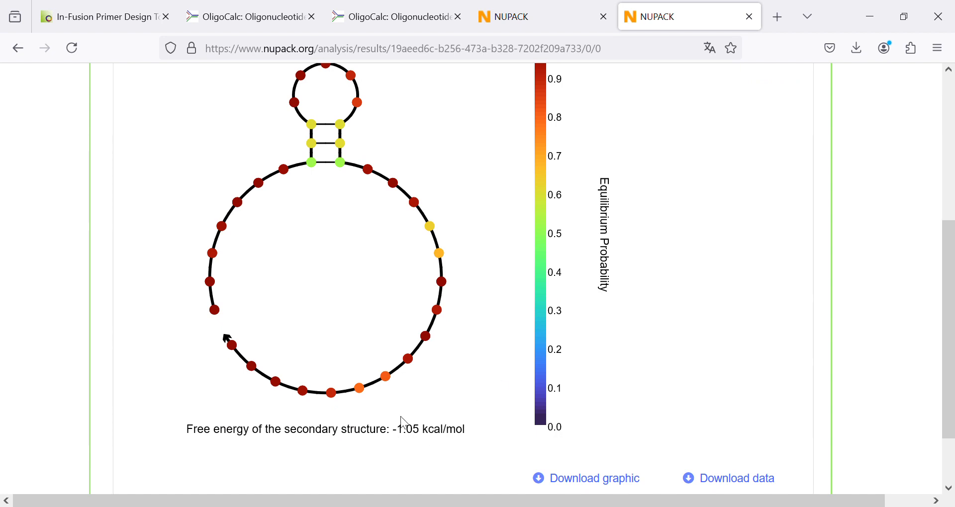
scroll(400, 435, "up", 6)
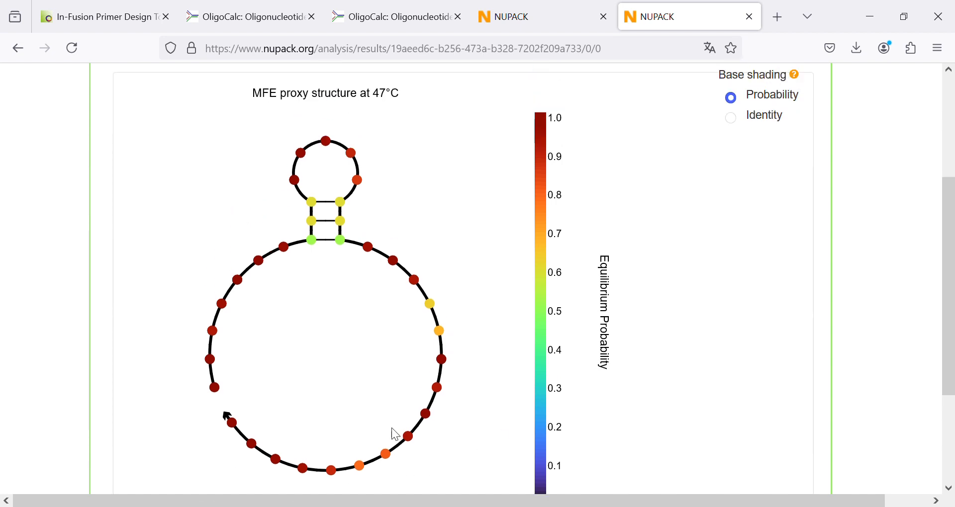
- Set complex F's temperature to 52 °C and check the primer's melting temperatures in OligoCalc before returning to NUPACK
left_click_drag(553, 126, 572, 128)
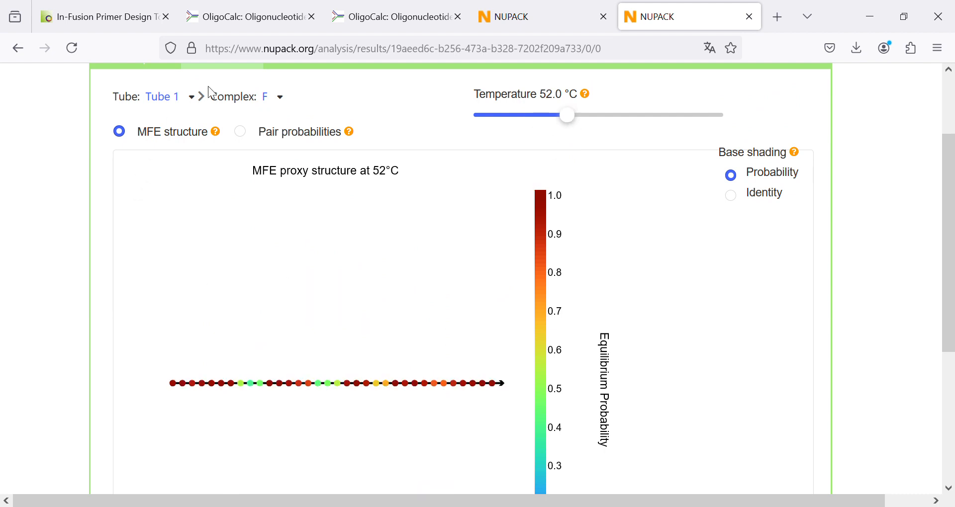
left_click(250, 21)
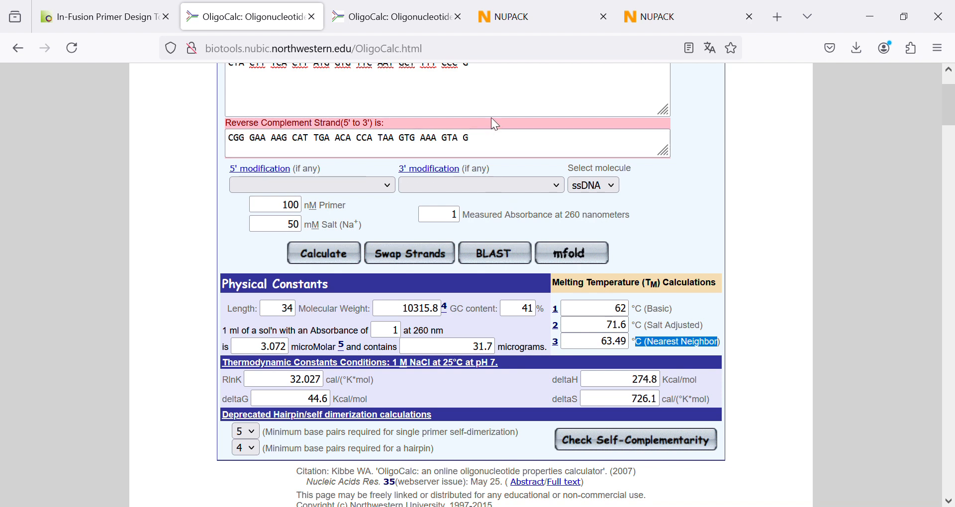
left_click(690, 29)
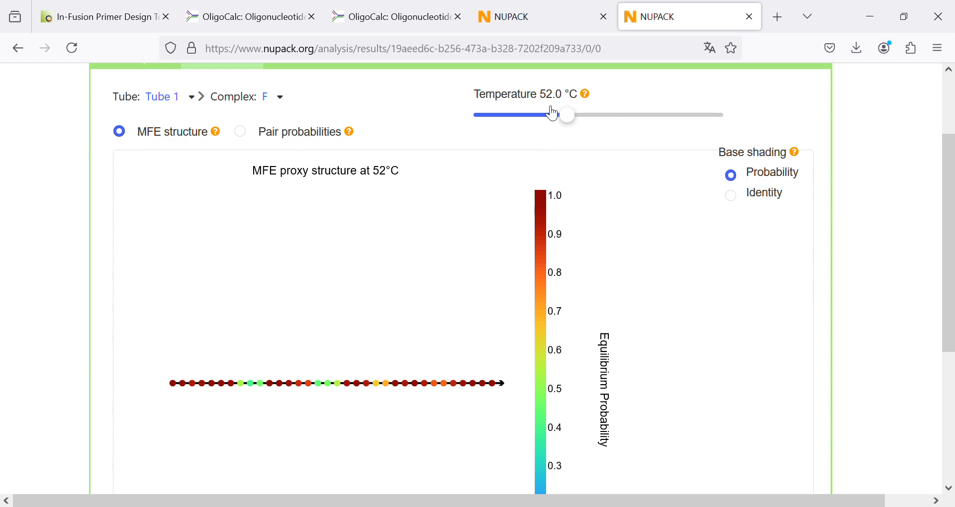
- Examine complex F's MFE structure and free energy at 52 °C
scroll(501, 209, "down", 5)
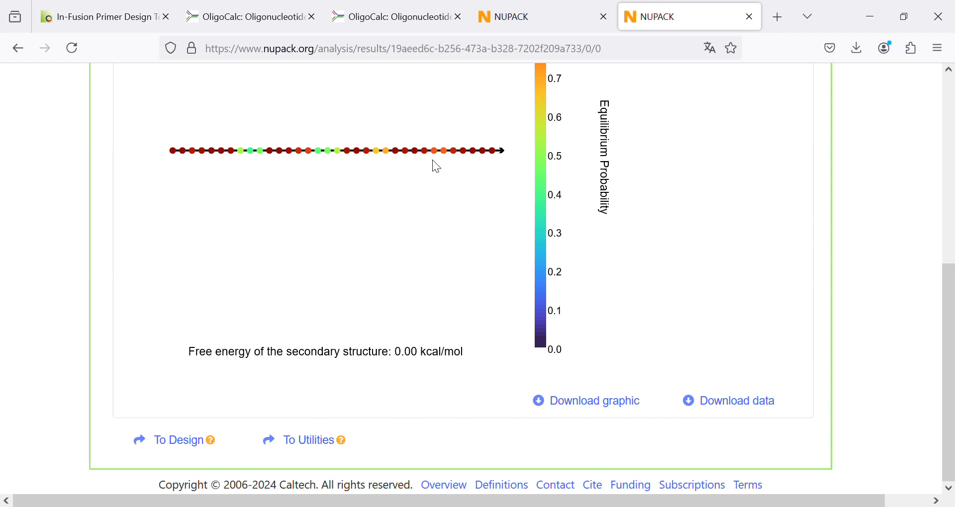
scroll(437, 167, "up", 5)
scroll(444, 307, "down", 5)
scroll(374, 322, "up", 3)
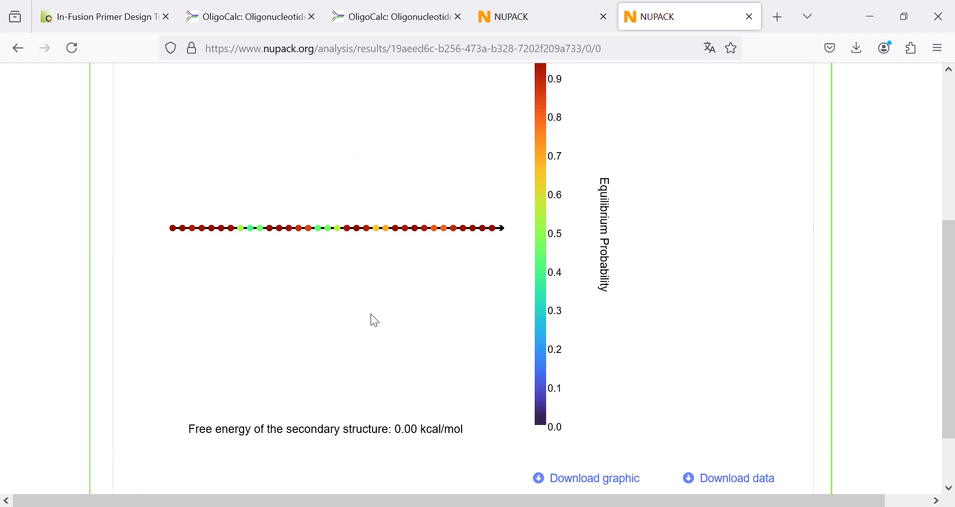
scroll(375, 321, "up", 6)
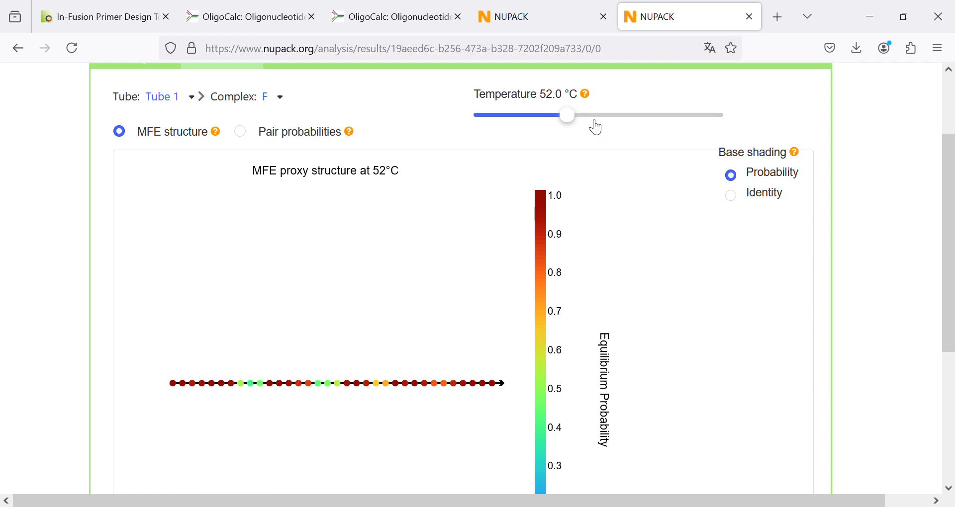
- Set complex F's temperature to 62 °C and check the free energy of its structure
left_click_drag(580, 128, 626, 124)
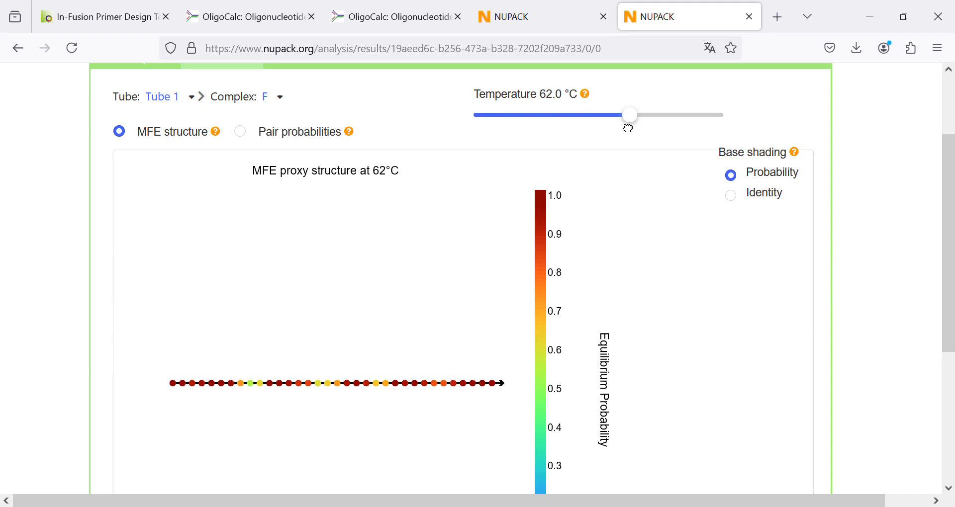
scroll(427, 449, "down", 5)
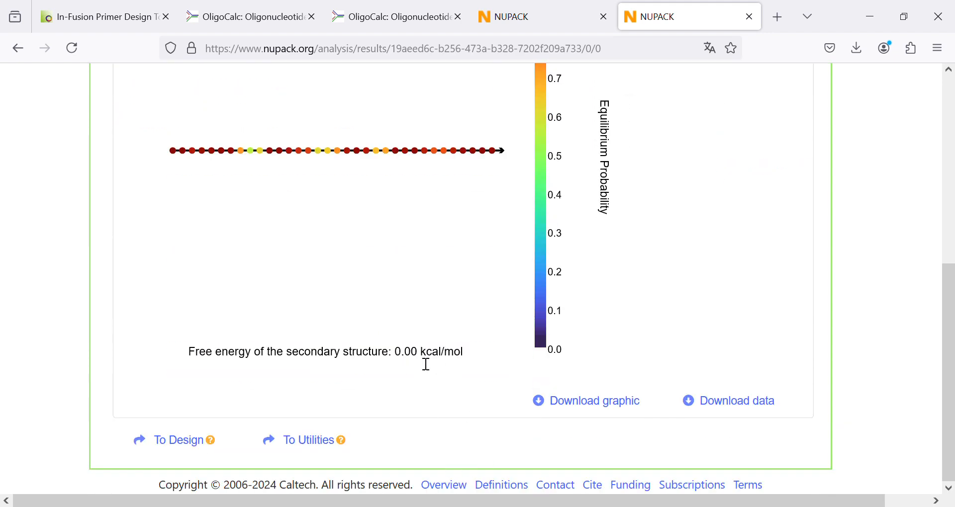
scroll(523, 242, "up", 5)
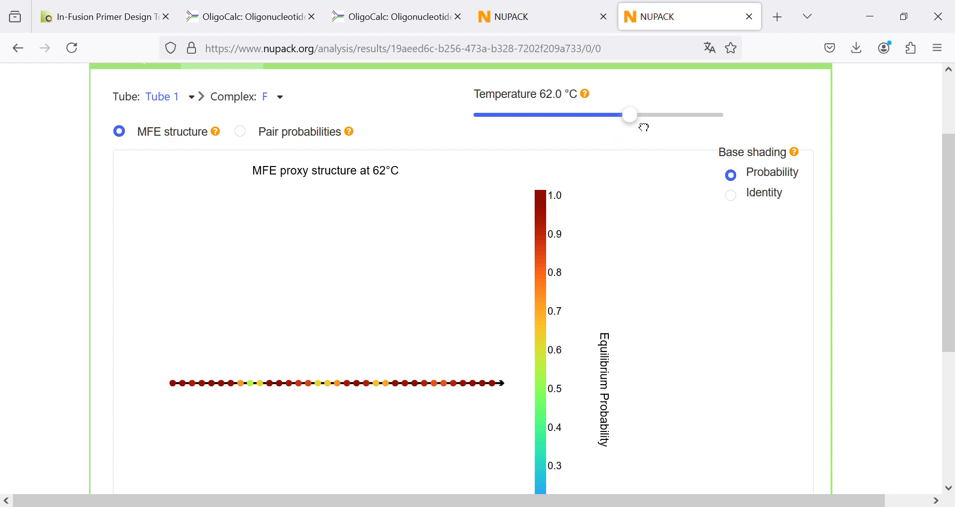
- Raise complex F's temperature through 67 °C to 72 °C and examine the MFE structure
left_click(662, 129)
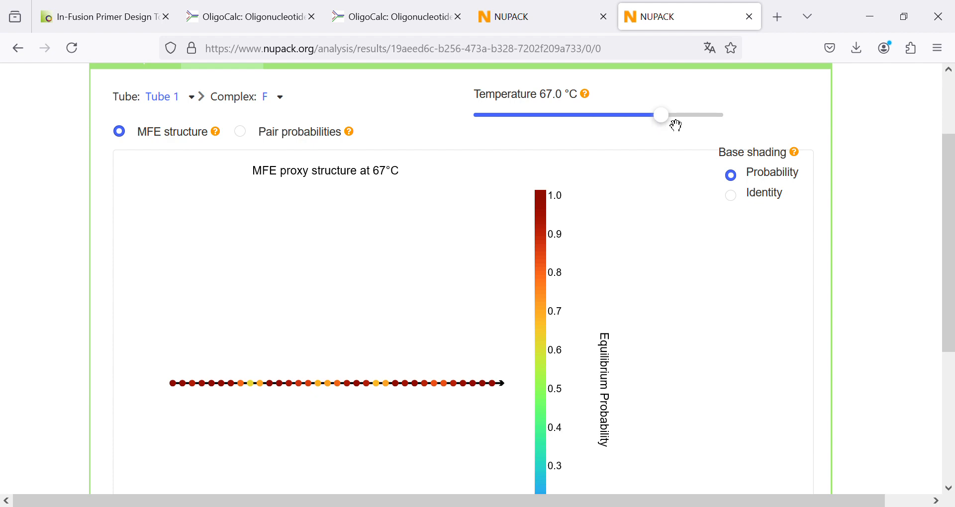
left_click_drag(676, 122, 696, 126)
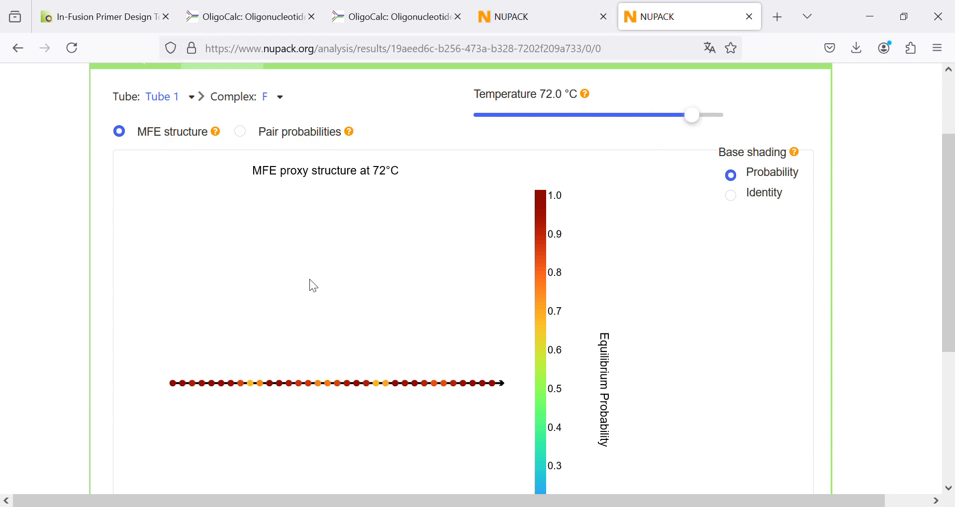
scroll(318, 318, "down", 3)
scroll(428, 341, "up", 5)
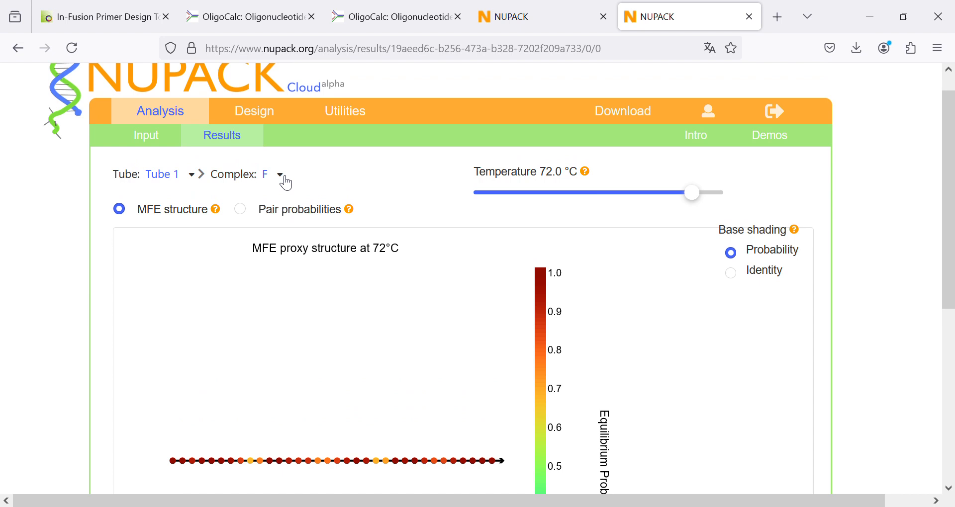
- Switch Tube 1's complex to the F+F dimer and examine its MFE structure and free energy at 72 °C
left_click(287, 183)
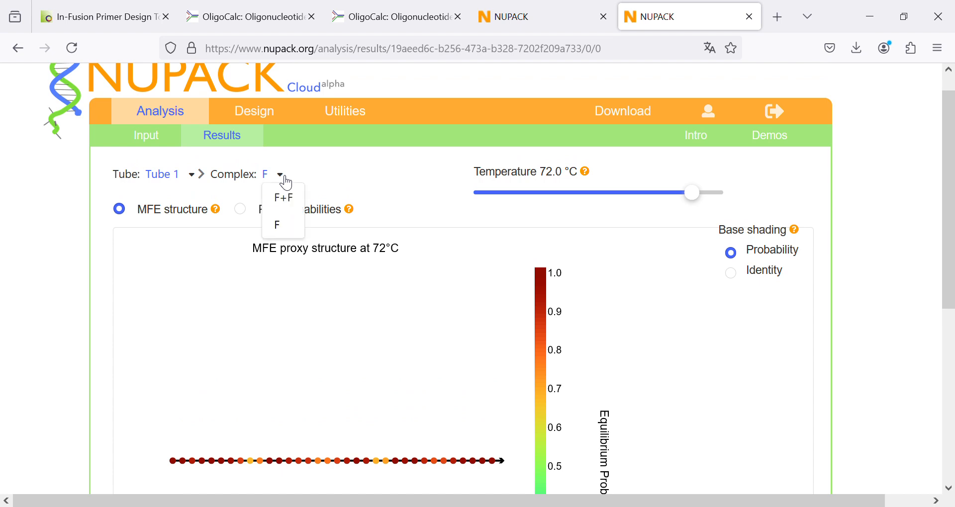
left_click(292, 204)
scroll(202, 306, "down", 2)
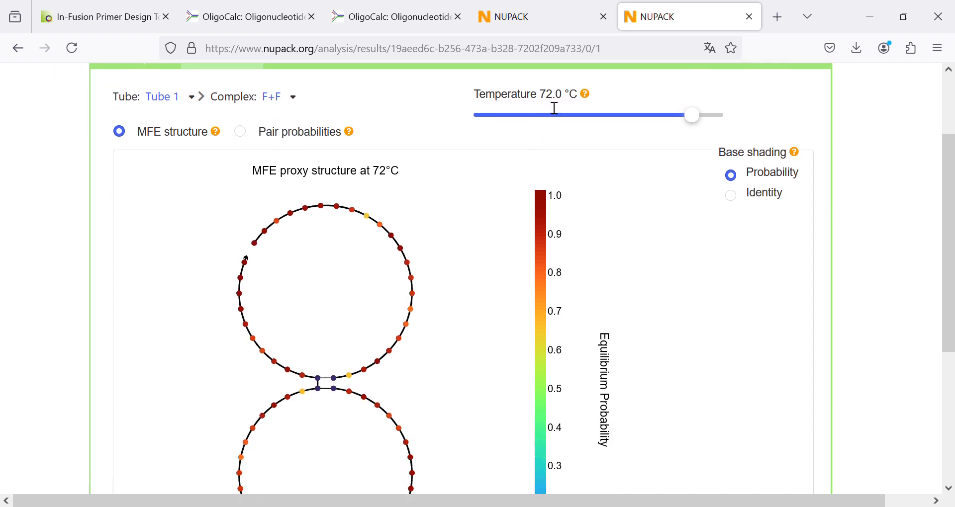
scroll(439, 239, "down", 3)
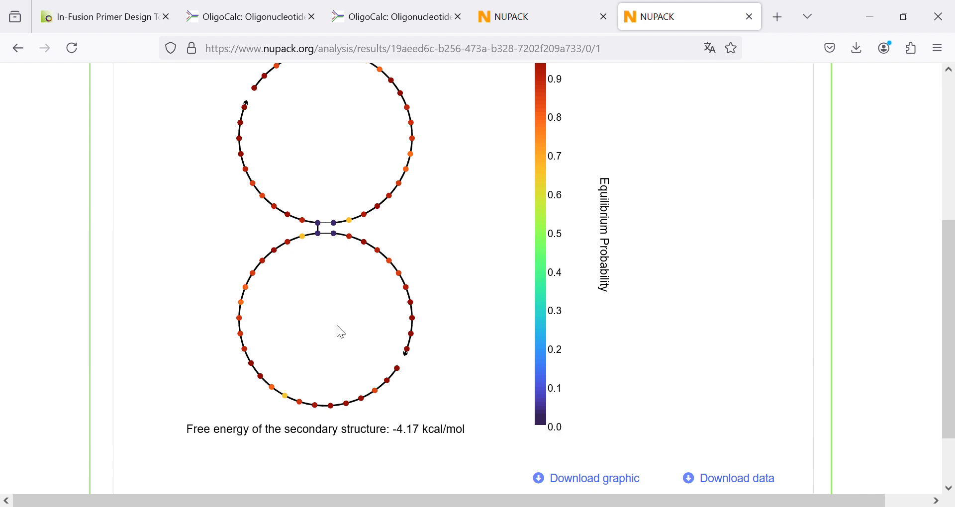
scroll(337, 326, "up", 3)
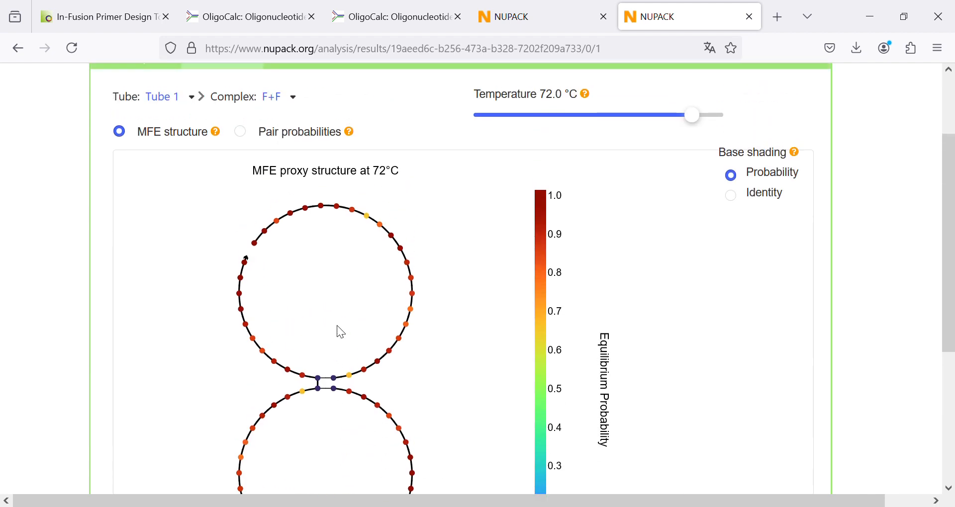
scroll(338, 313, "down", 5)
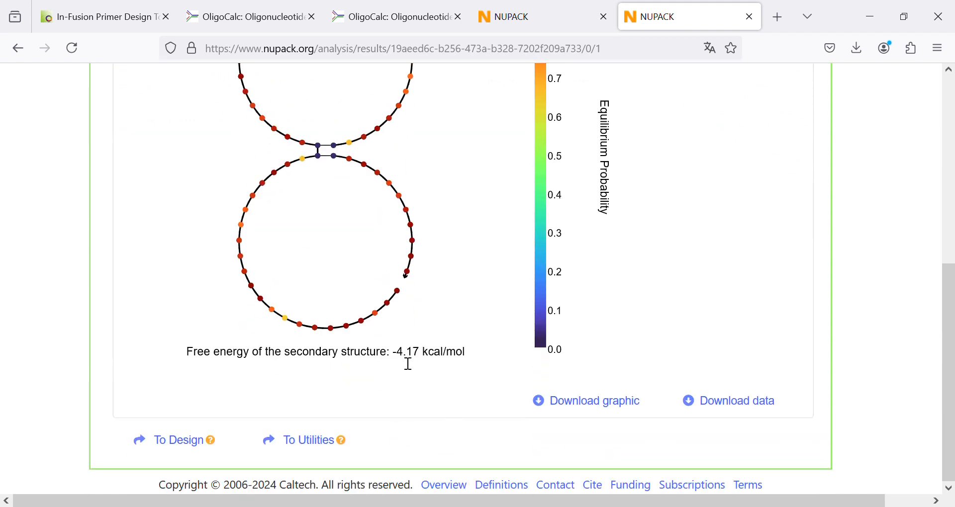
scroll(406, 364, "up", 5)
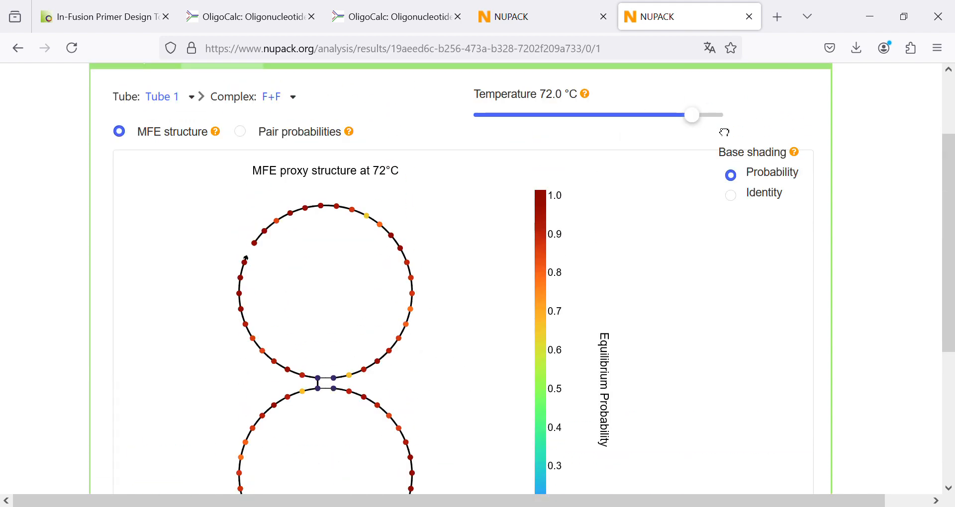
- Set the F+F complex's temperature to 77 °C and check the dimer's structure and free energy
left_click(721, 117)
scroll(375, 327, "down", 3)
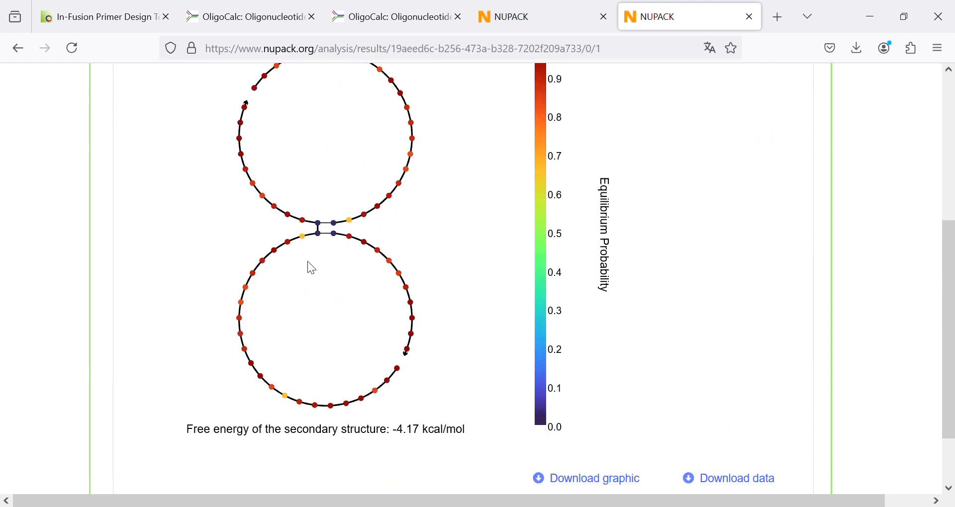
scroll(310, 267, "up", 5)
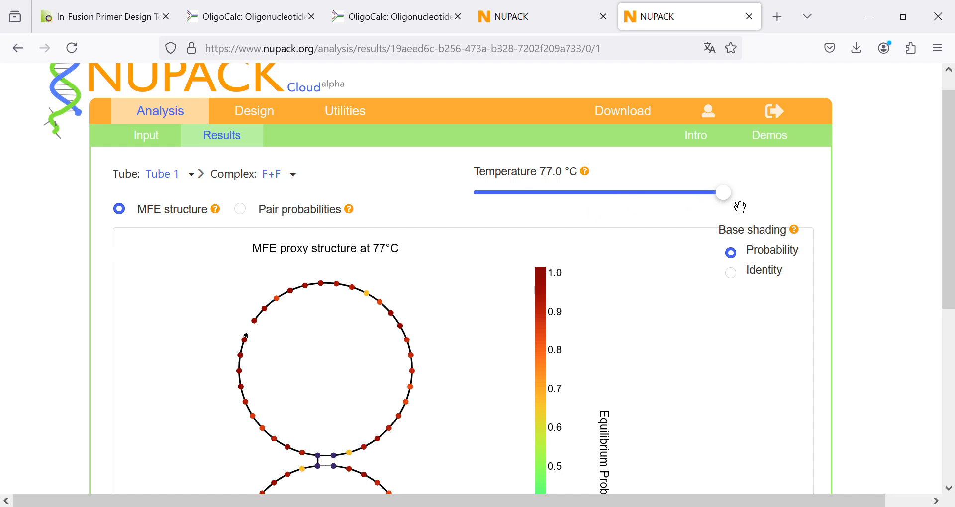
- Lower the F+F complex's temperature through 72 °C to 37 °C and examine the dimer's MFE structure
left_click_drag(740, 207, 665, 205)
left_click_drag(682, 202, 689, 202)
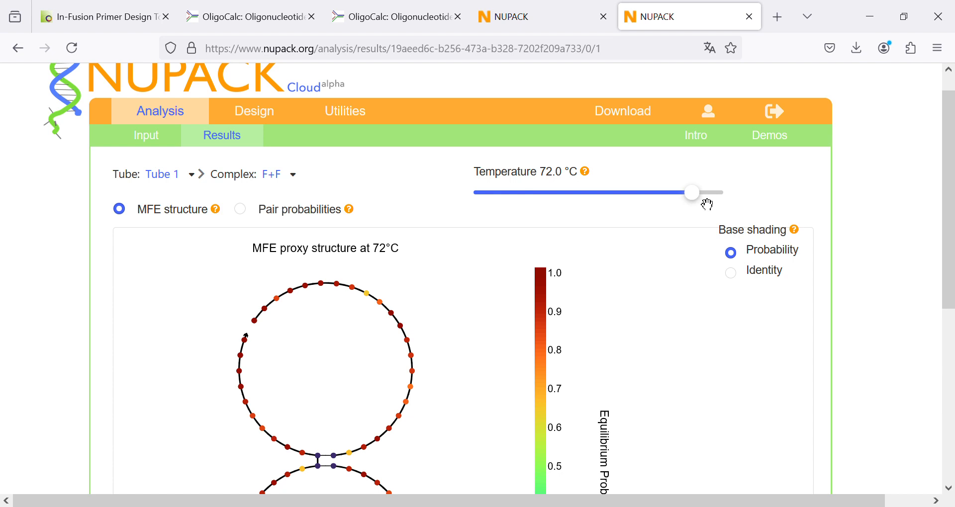
left_click_drag(698, 195, 490, 207)
scroll(421, 274, "down", 3)
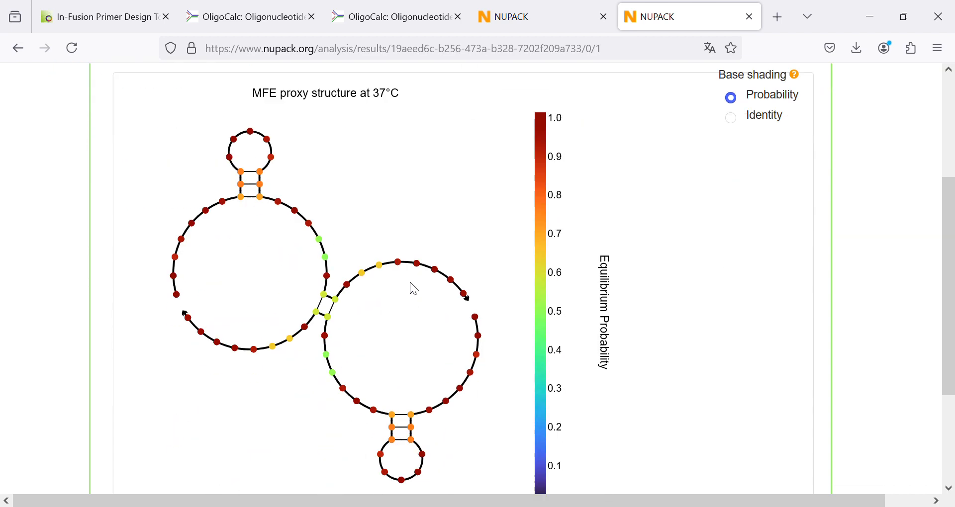
scroll(410, 282, "up", 3)
scroll(410, 282, "down", 3)
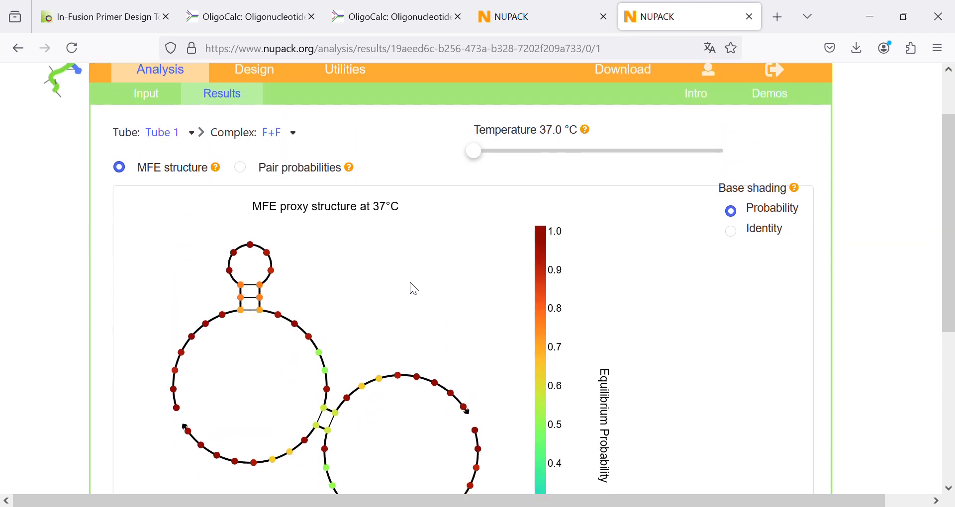
scroll(369, 275, "up", 2)
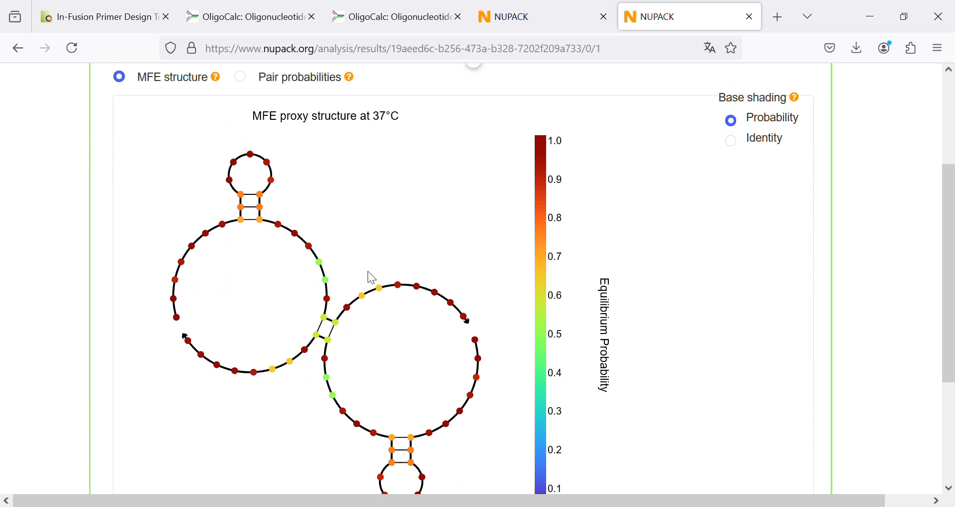
- Set the temperature for the F+F complex's MFE structure to 57 °C
left_click_drag(481, 119, 614, 132)
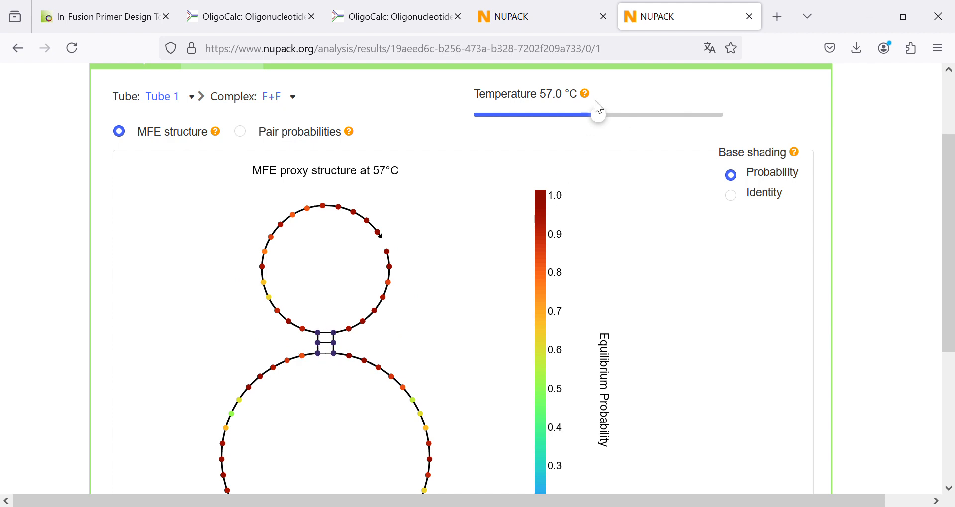
- Set the F+F complex's temperature to 62 °C and examine the dimer's MFE structure and free energy
left_click_drag(601, 119, 631, 119)
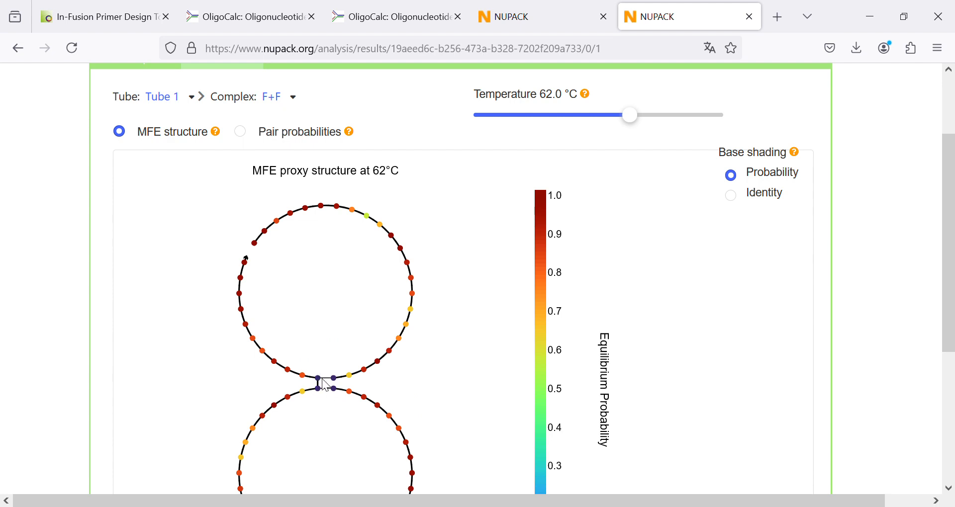
scroll(321, 379, "down", 2)
scroll(560, 431, "down", 2)
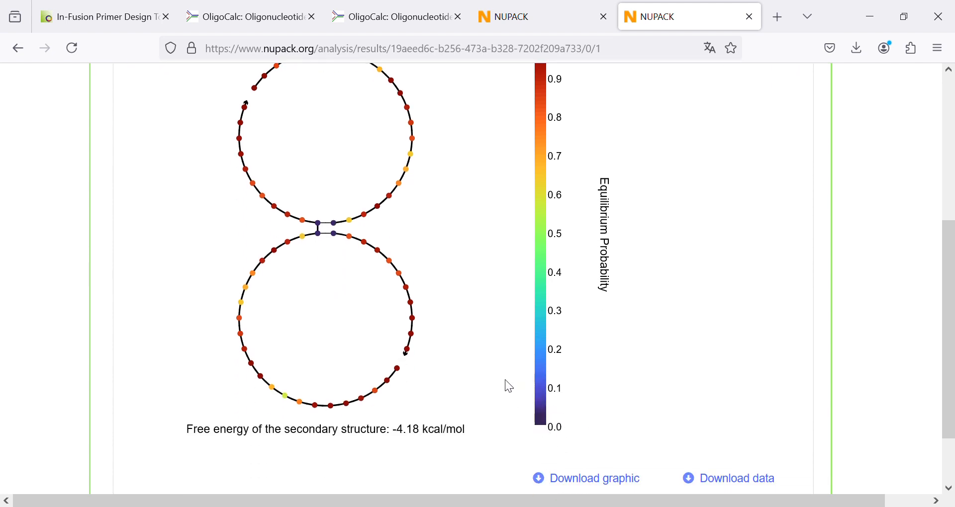
scroll(506, 386, "up", 3)
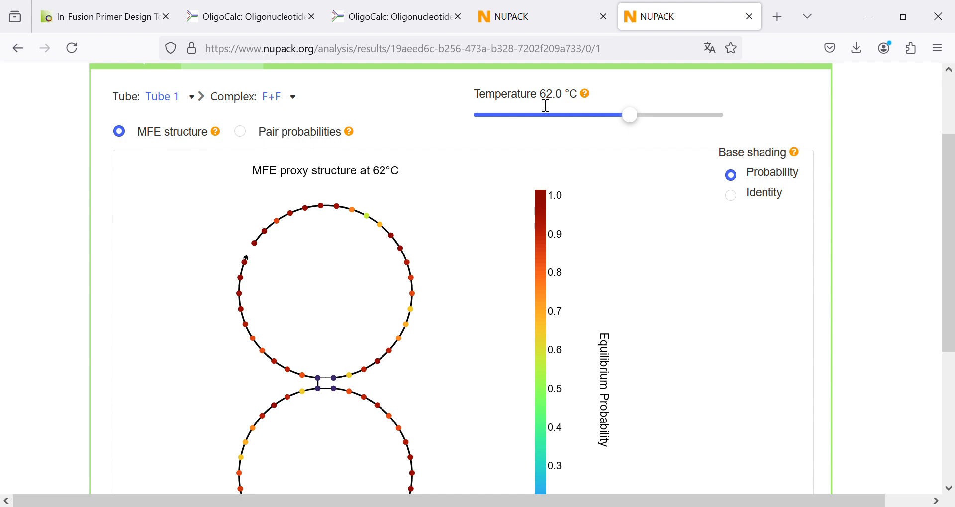
- Switch the results to Tube 2 and check the equilibrium concentrations of the R and R+R complexes
left_click(199, 99)
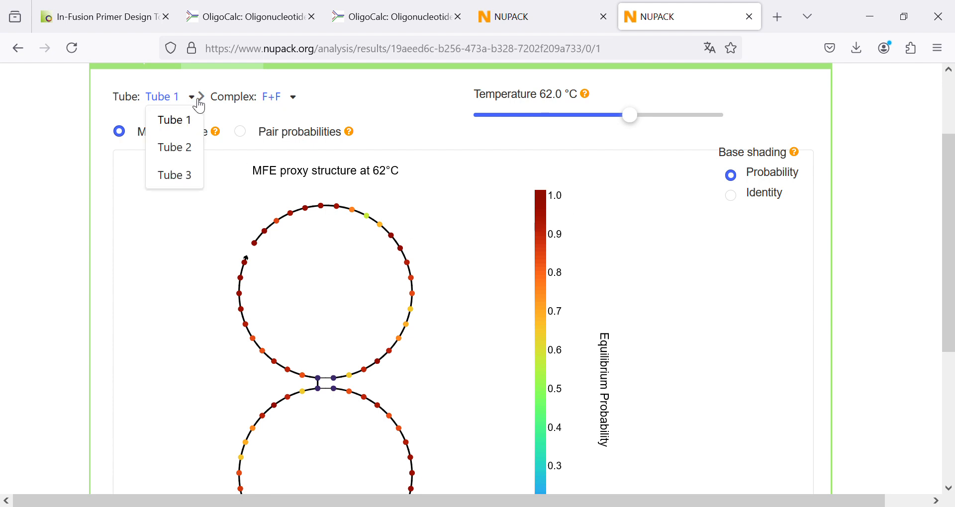
left_click(190, 149)
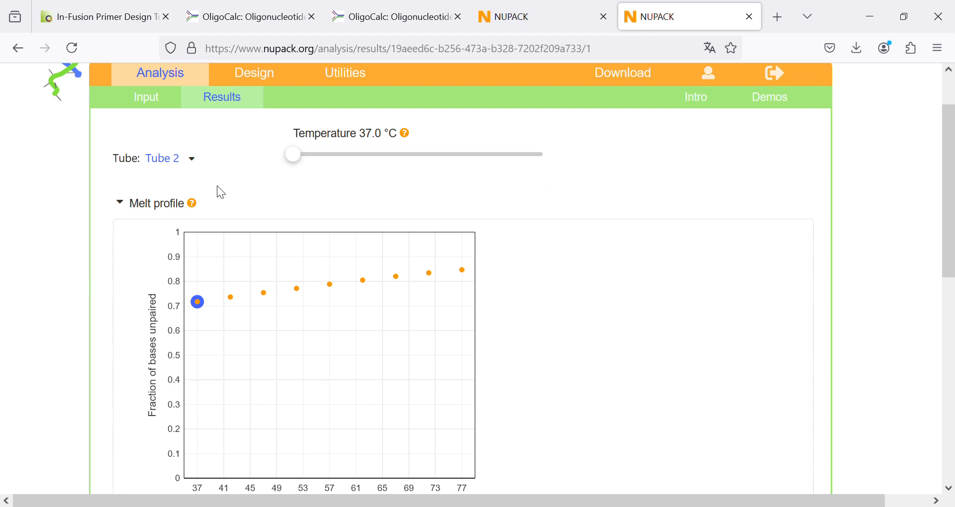
scroll(218, 185, "down", 8)
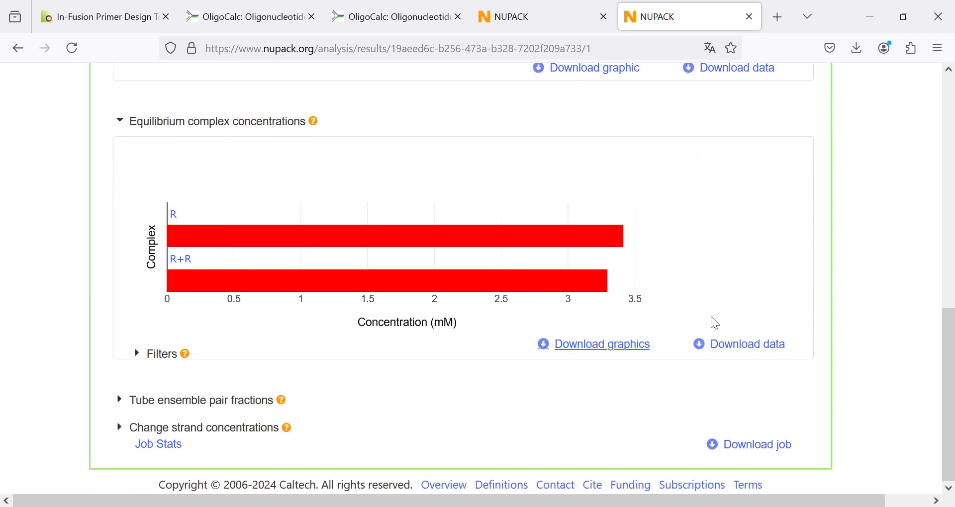
mouse_move(599, 279)
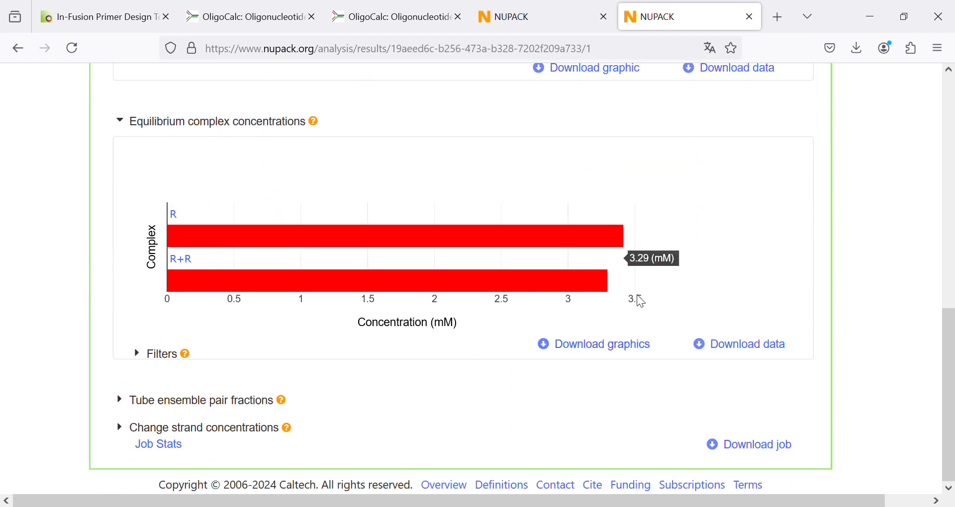
- Open the R complex from Tube 2's concentration chart and examine its MFE structure and free energy at 37 °C
left_click(320, 234)
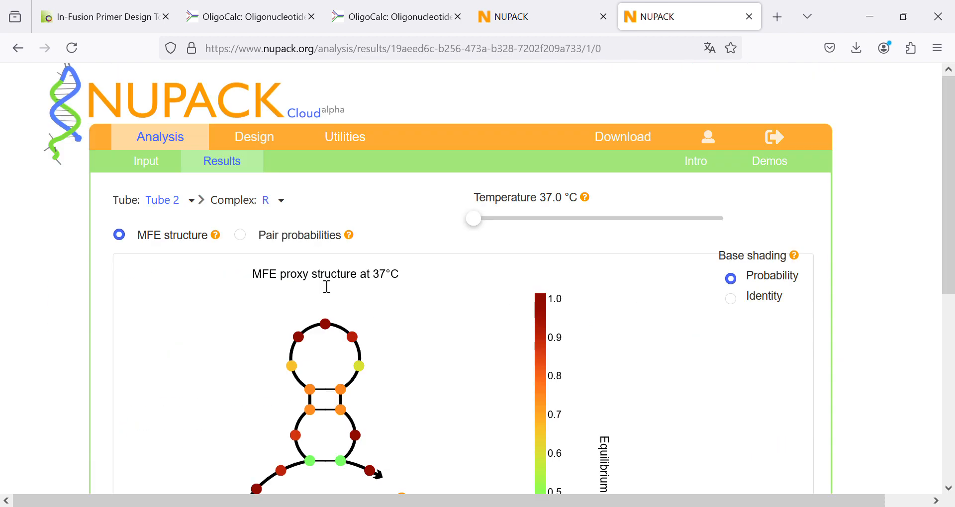
scroll(215, 315, "down", 3)
scroll(212, 300, "down", 2)
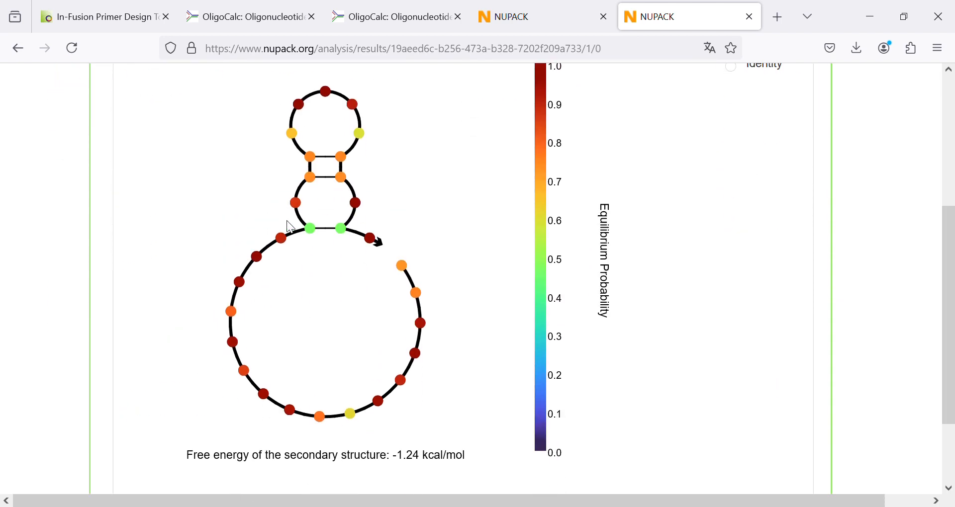
scroll(203, 283, "up", 6)
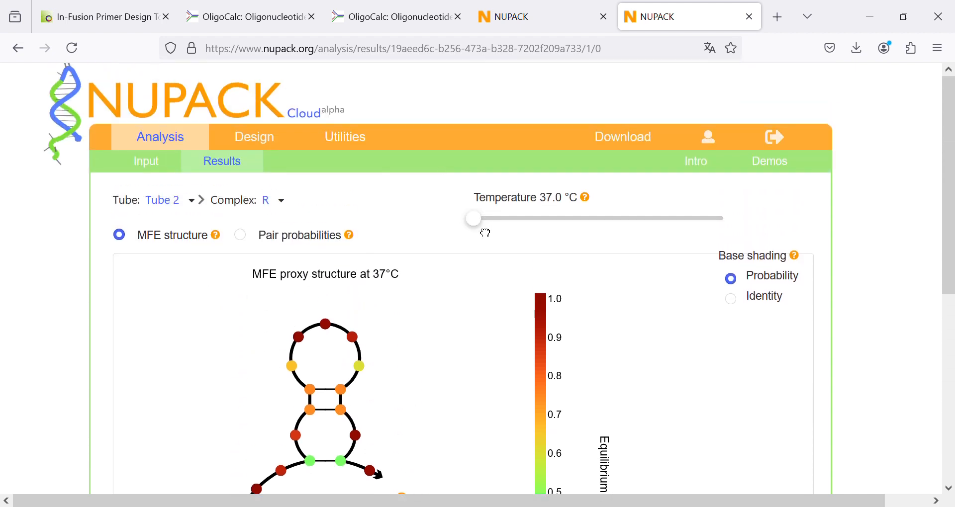
- Set the R complex's temperature to 47 °C and check the hairpin's MFE structure and free energy
left_click_drag(474, 234, 547, 233)
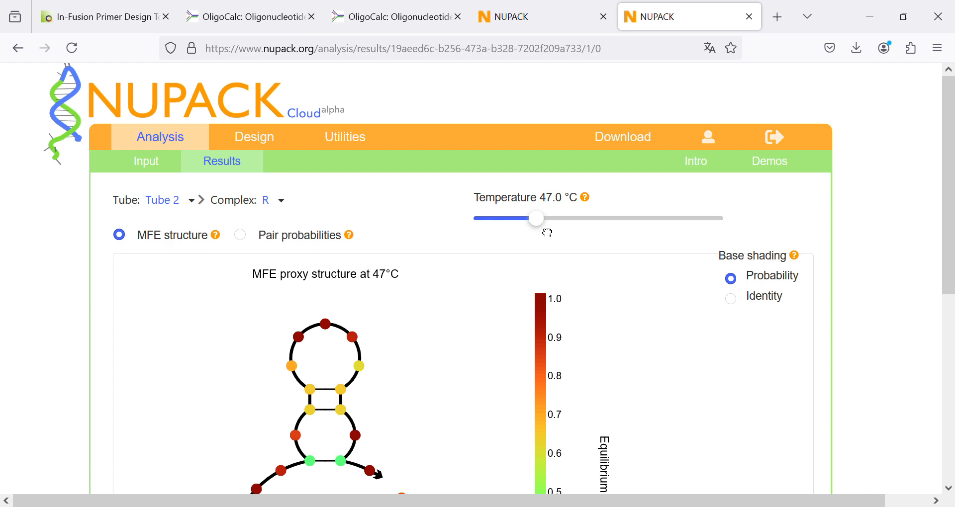
scroll(463, 303, "down", 7)
scroll(463, 311, "down", 1)
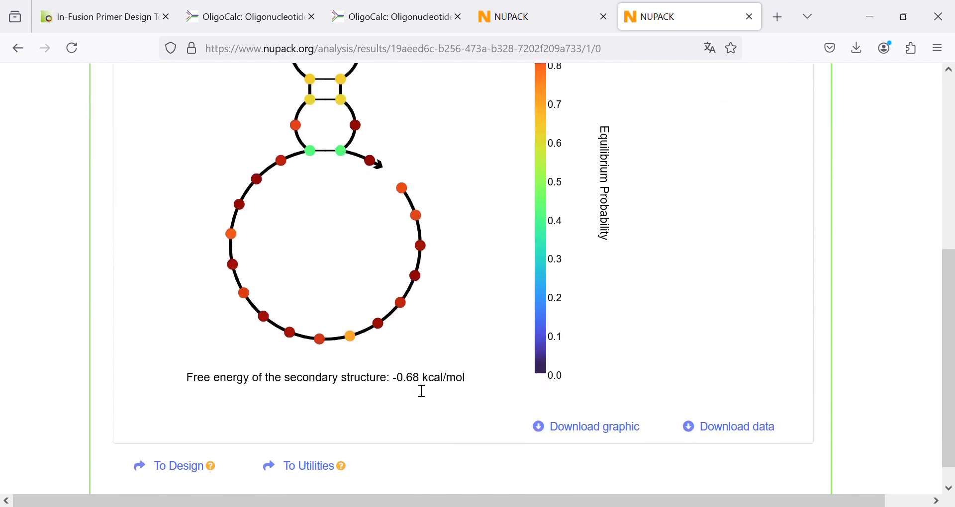
scroll(418, 390, "up", 5)
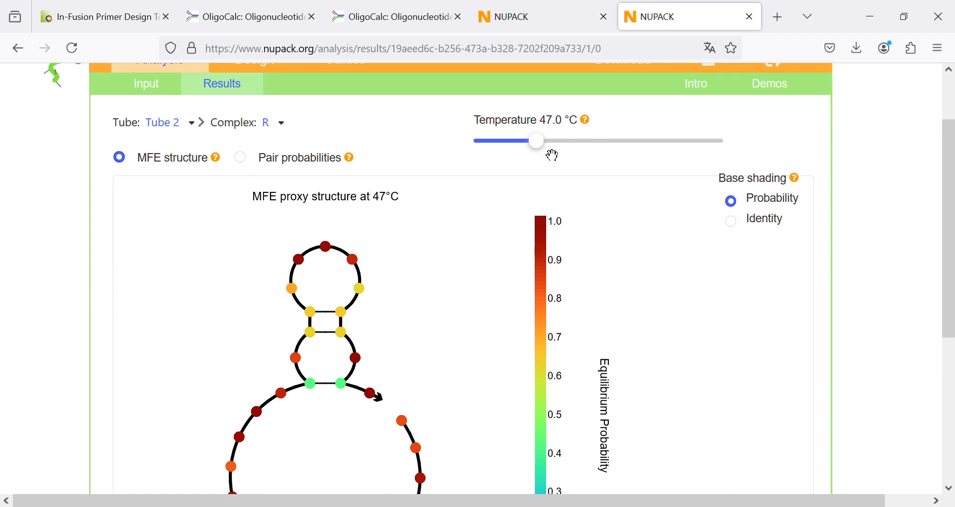
- Set the R complex's temperature to 52 °C and examine its MFE structure and free energy
left_click_drag(554, 155, 580, 158)
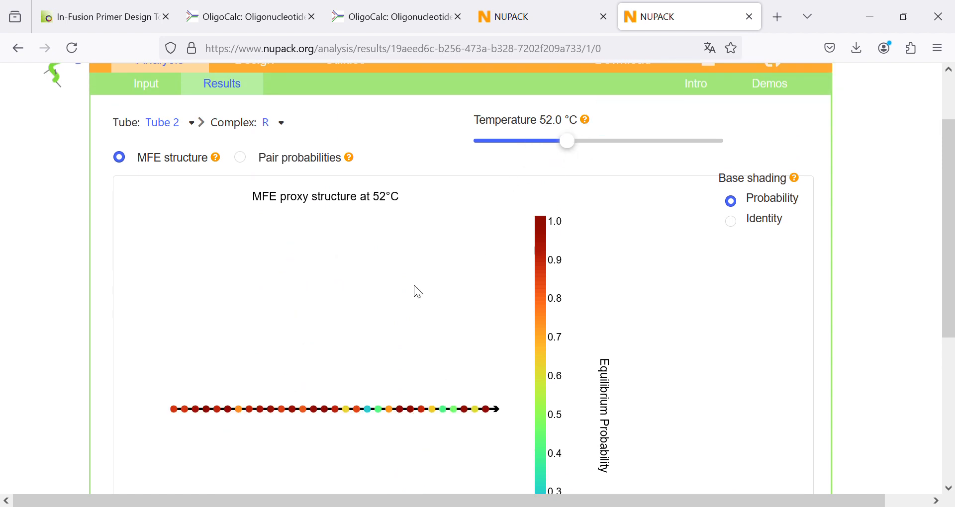
scroll(418, 292, "down", 2)
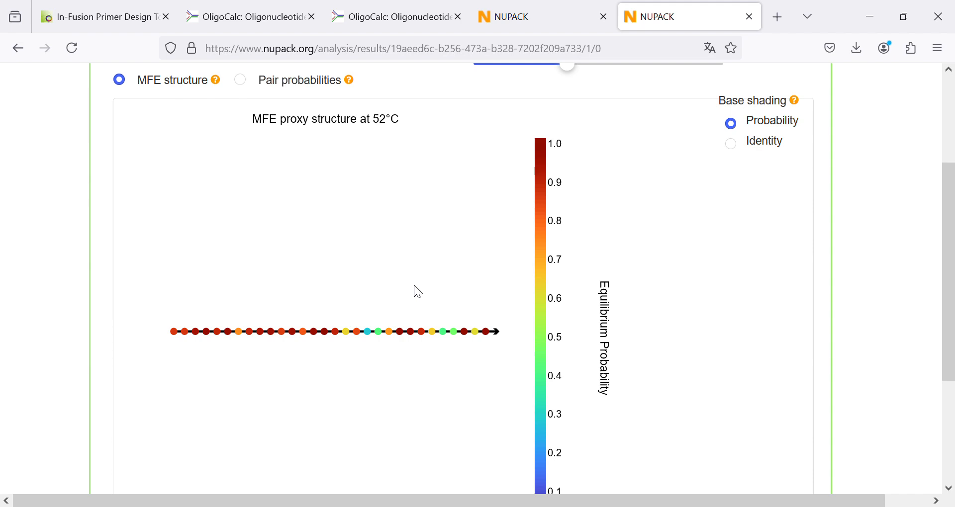
scroll(420, 309, "up", 4)
scroll(419, 314, "down", 1)
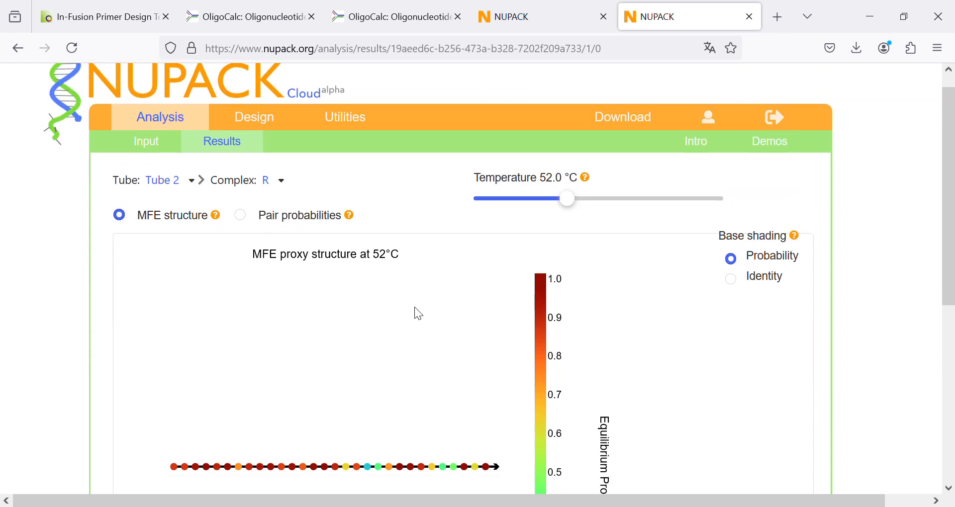
scroll(419, 313, "down", 5)
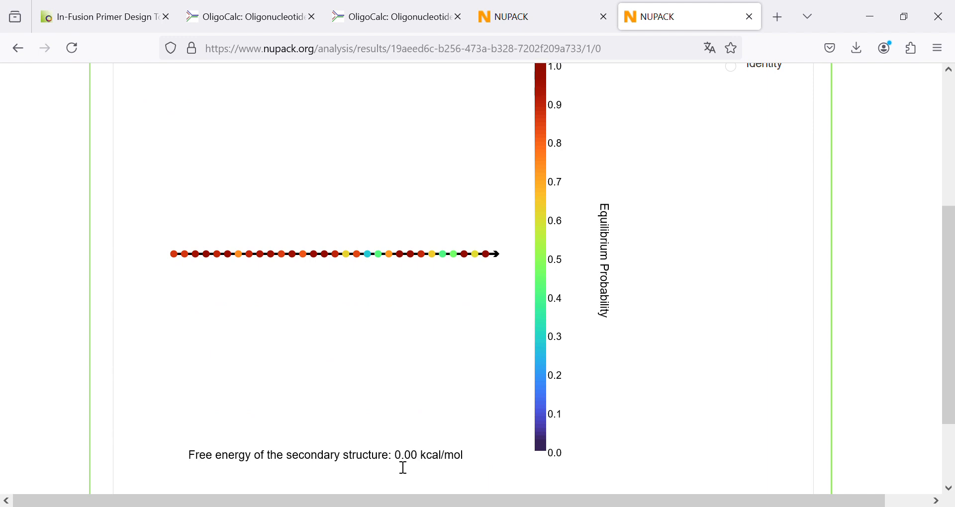
scroll(390, 422, "up", 3)
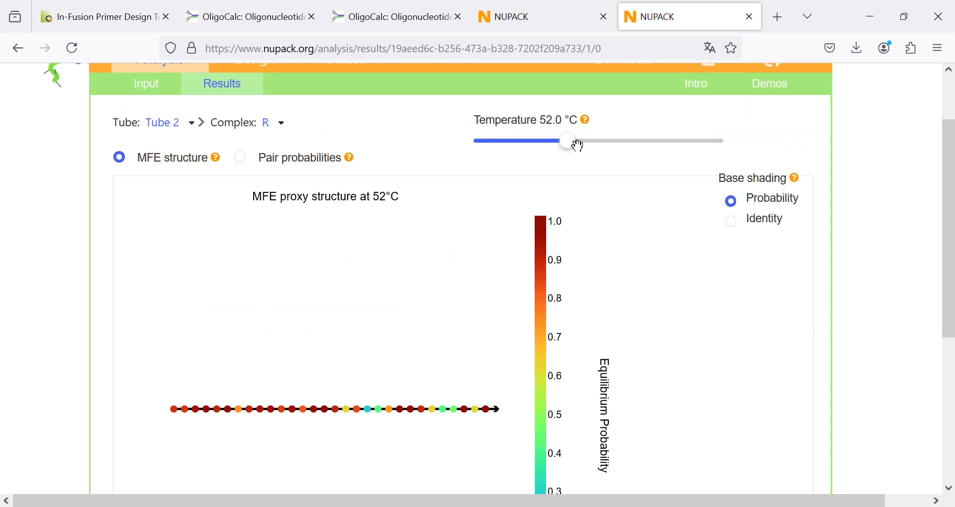
- Raise the R complex's temperature to 62 °C to check its MFE structure, and return it to 52 °C
left_click_drag(582, 158, 645, 149)
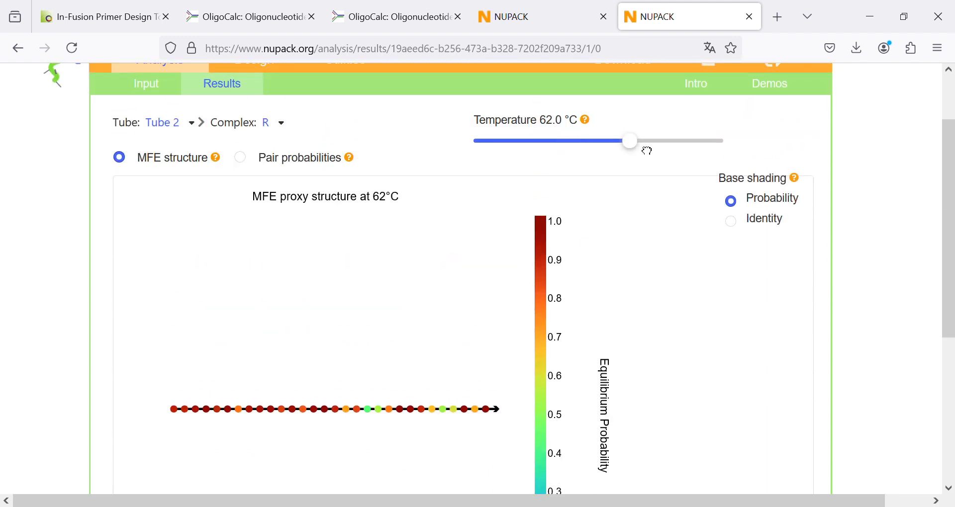
scroll(605, 277, "down", 2)
scroll(437, 364, "down", 4)
scroll(476, 294, "up", 5)
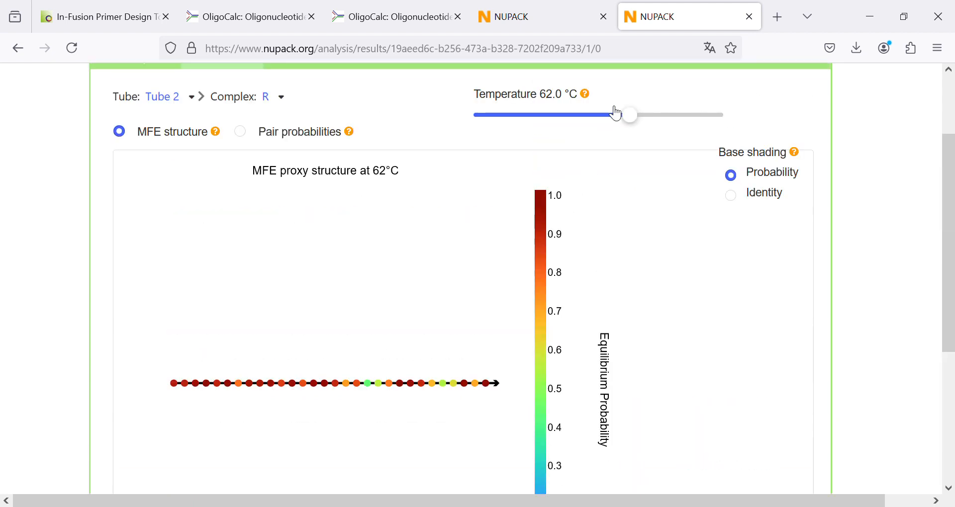
left_click_drag(645, 128, 590, 134)
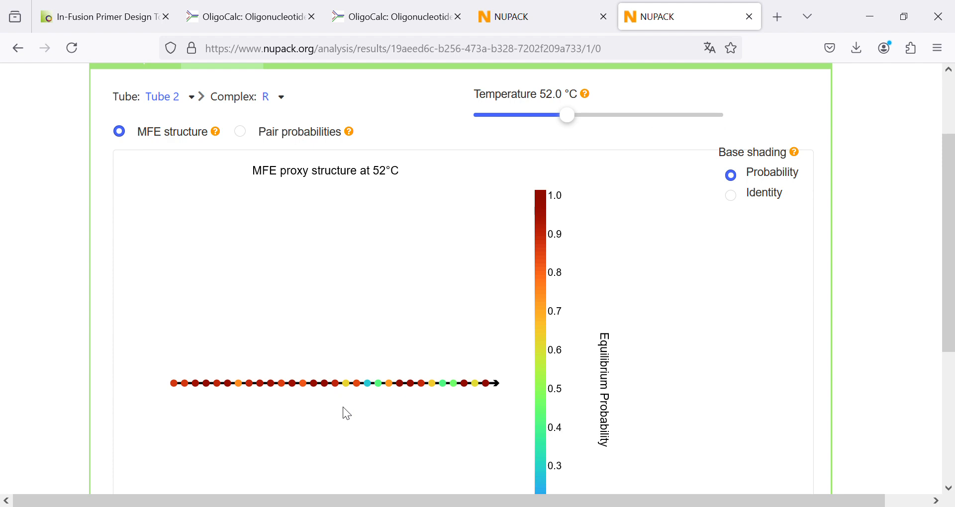
- Switch Tube 2's complex to the R+R dimer and examine its MFE structure and free energy at 52 °C
left_click(285, 102)
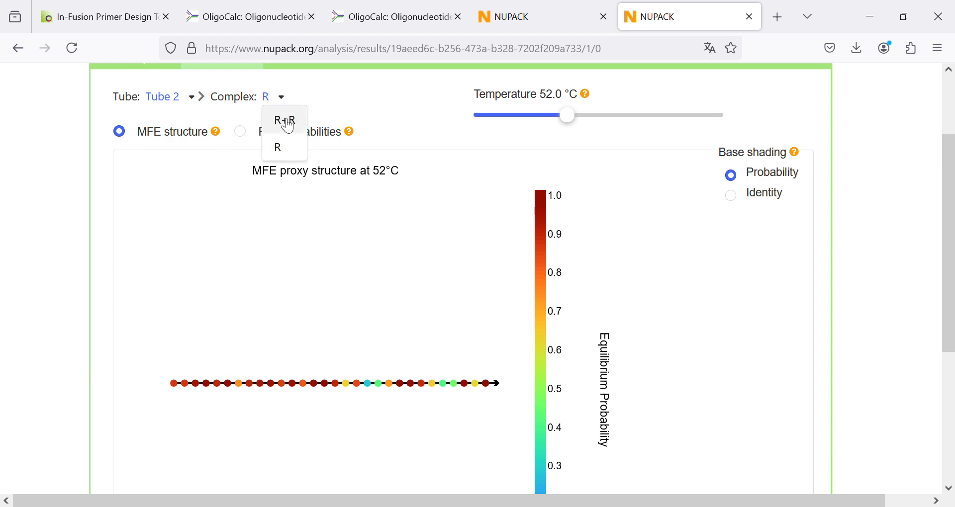
left_click(288, 123)
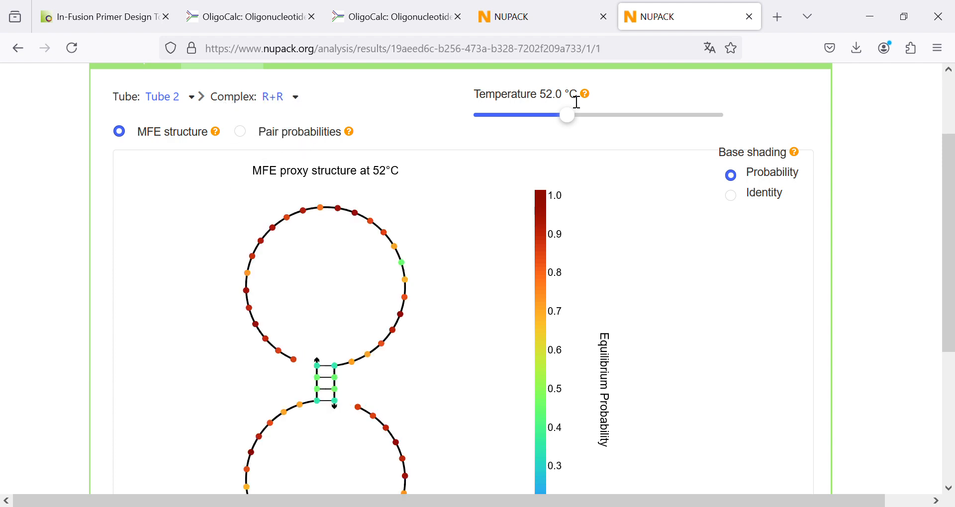
scroll(464, 229, "down", 3)
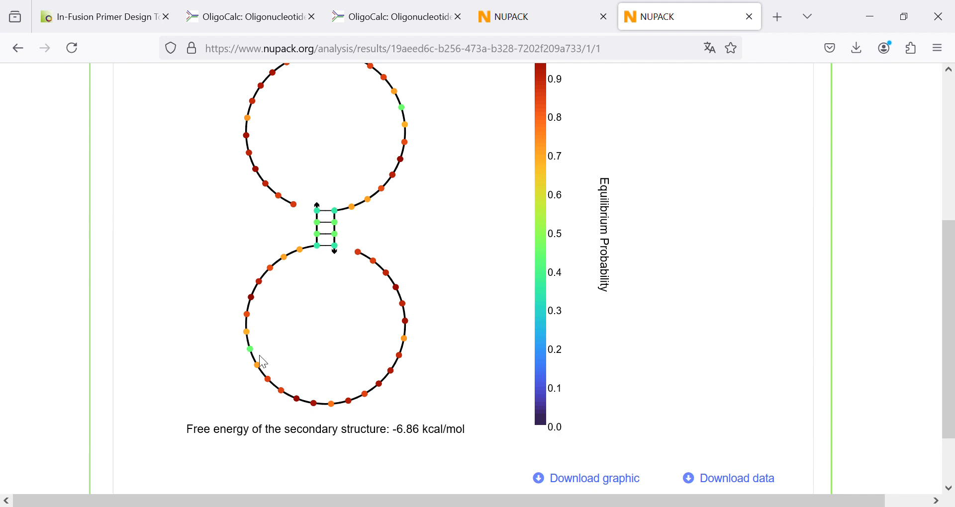
scroll(264, 362, "up", 3)
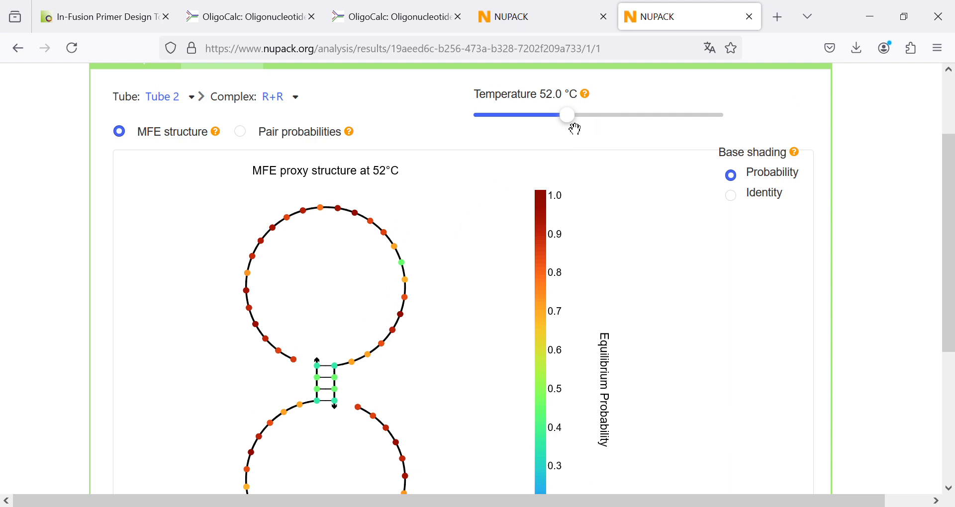
- Set the R+R complex's temperature to 62 °C and check the dimer's structure and free energy
left_click_drag(576, 129, 632, 130)
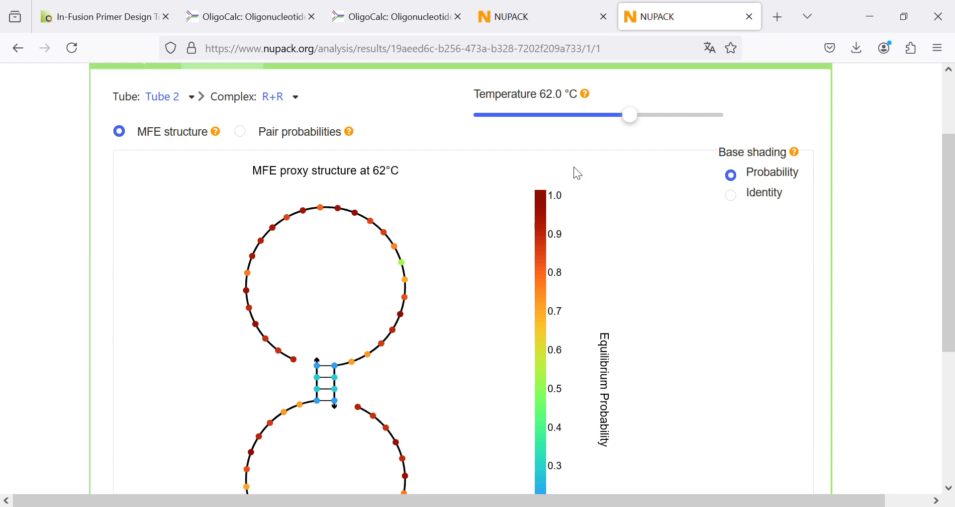
scroll(522, 215, "down", 5)
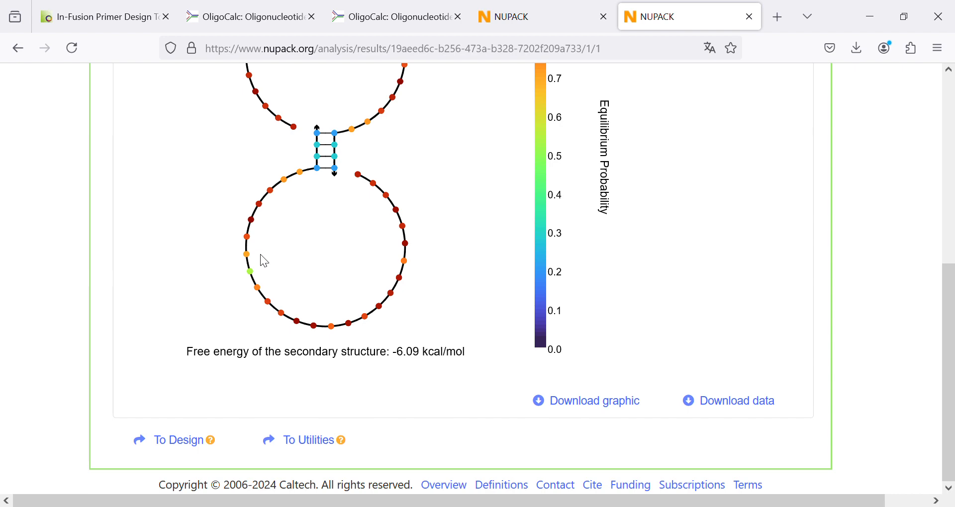
scroll(243, 269, "up", 6)
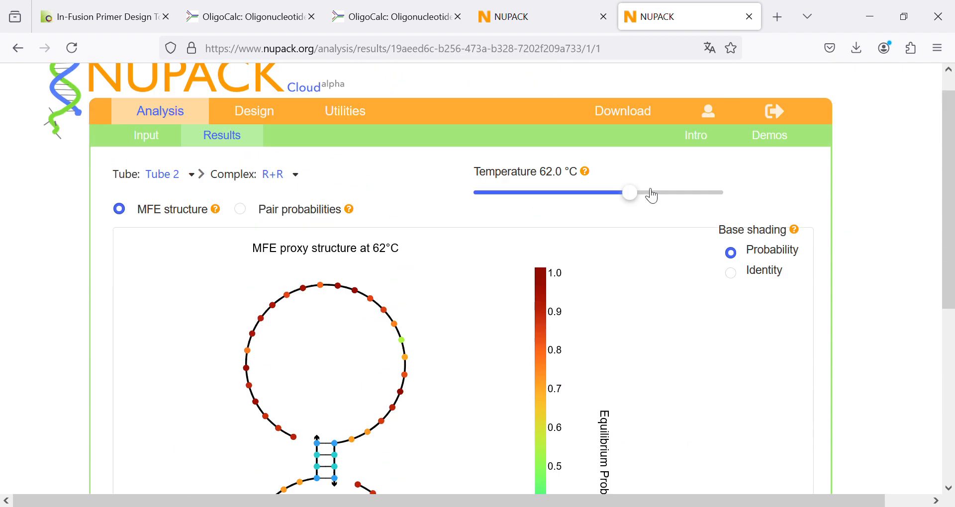
- Set the R+R complex's temperature to 77 °C and examine the dimer's MFE structure and free energy
left_click_drag(644, 196, 732, 203)
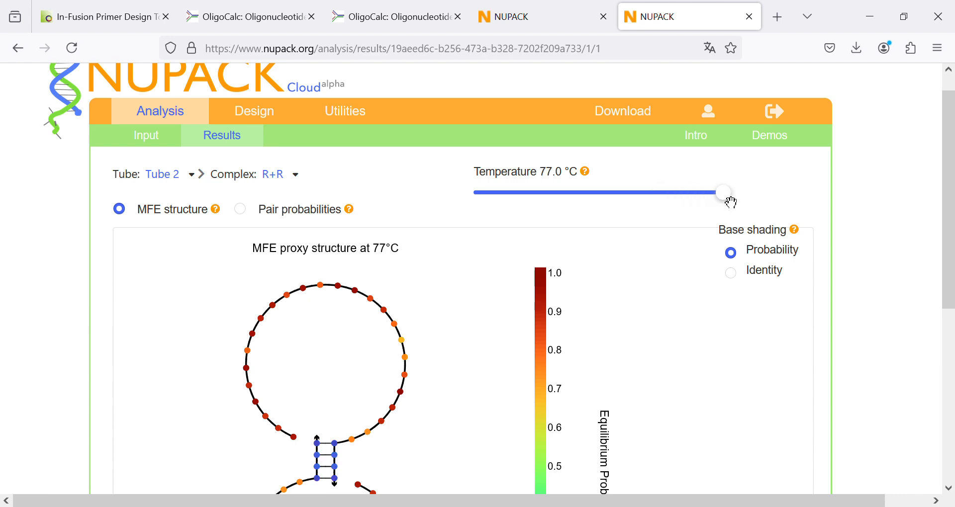
scroll(569, 252, "down", 3)
scroll(569, 253, "up", 4)
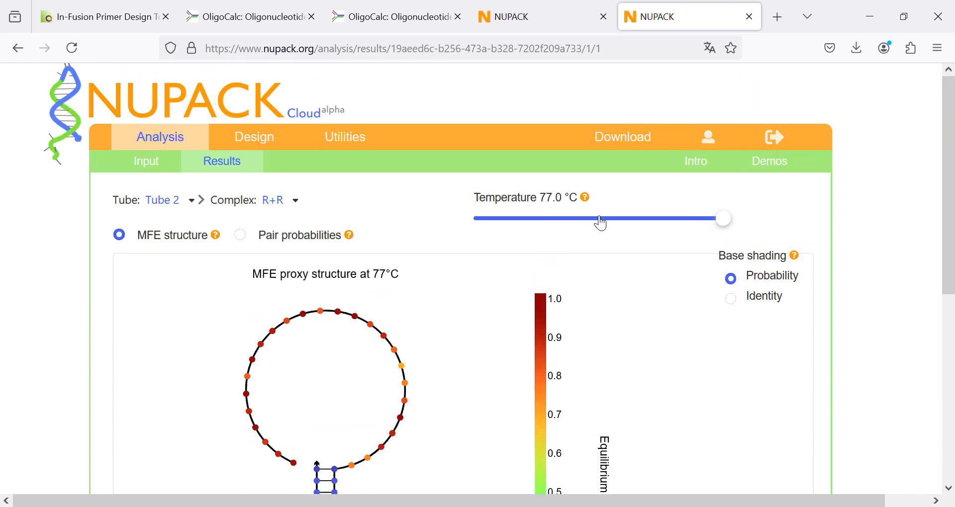
scroll(336, 406, "down", 3)
scroll(318, 367, "down", 4)
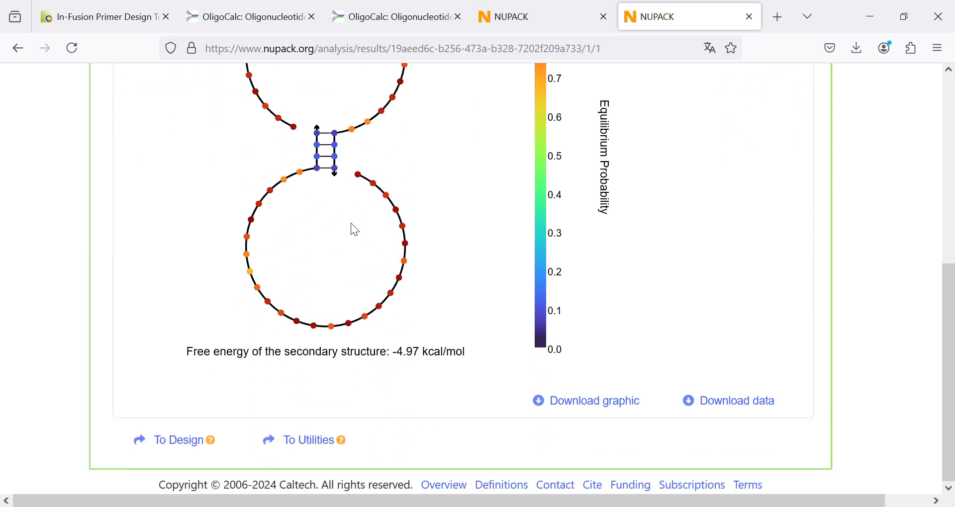
scroll(378, 265, "up", 3)
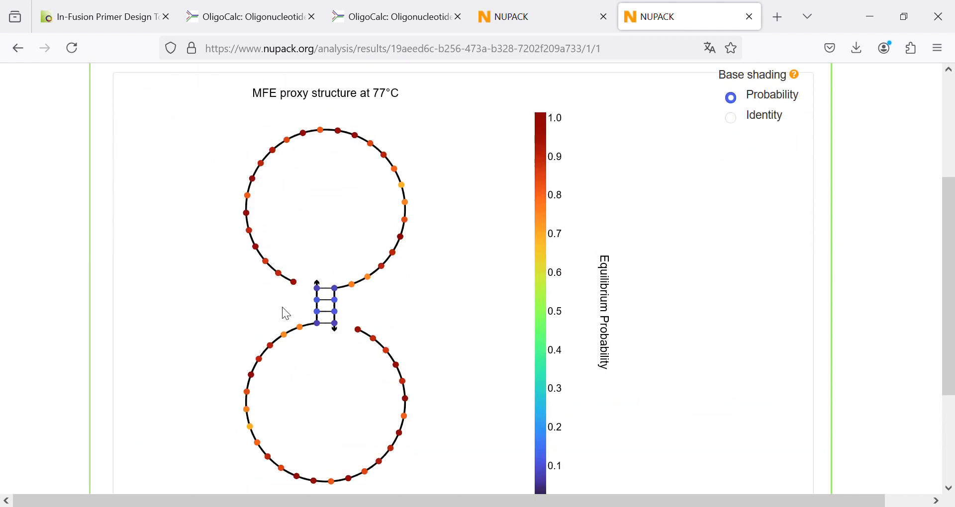
scroll(374, 265, "up", 3)
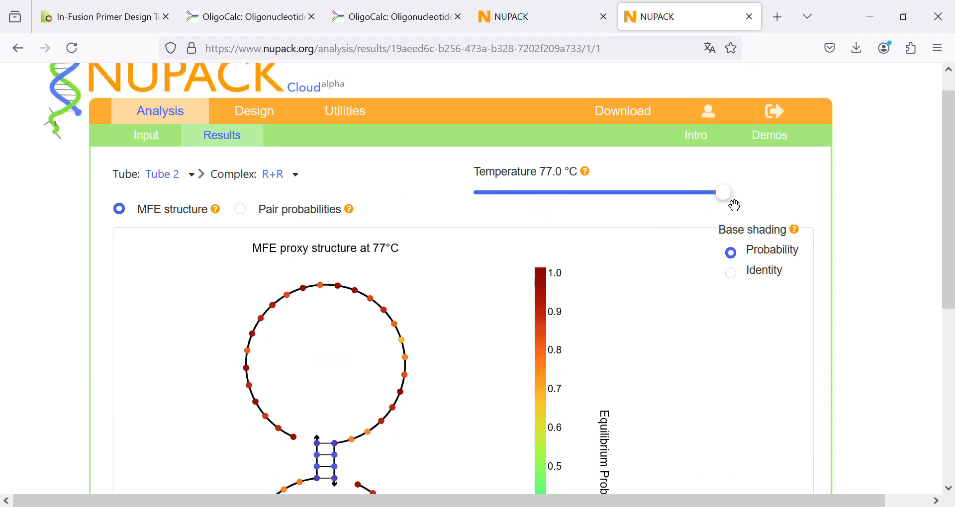
- Lower the R+R complex's temperature through 72 °C to 52 °C to compare the dimer's MFE structures
left_click_drag(729, 199, 689, 208)
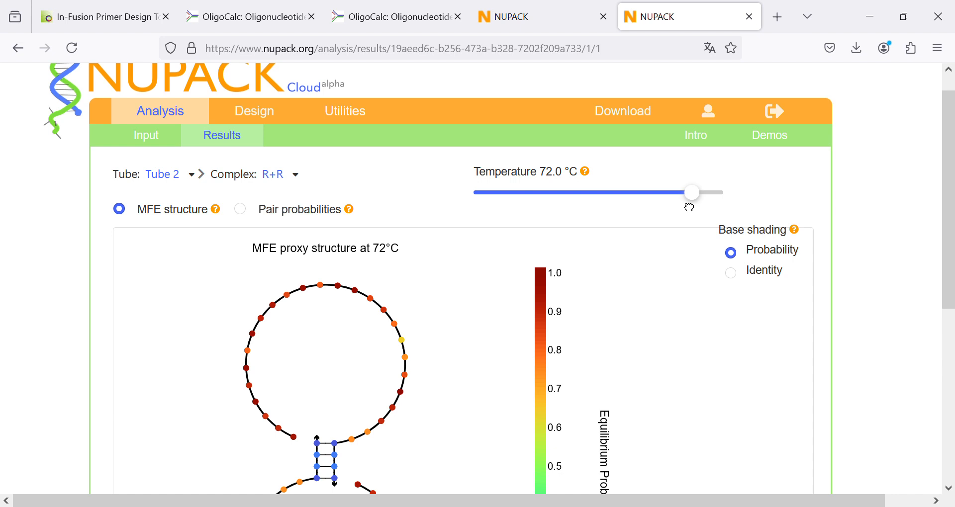
left_click_drag(689, 208, 582, 207)
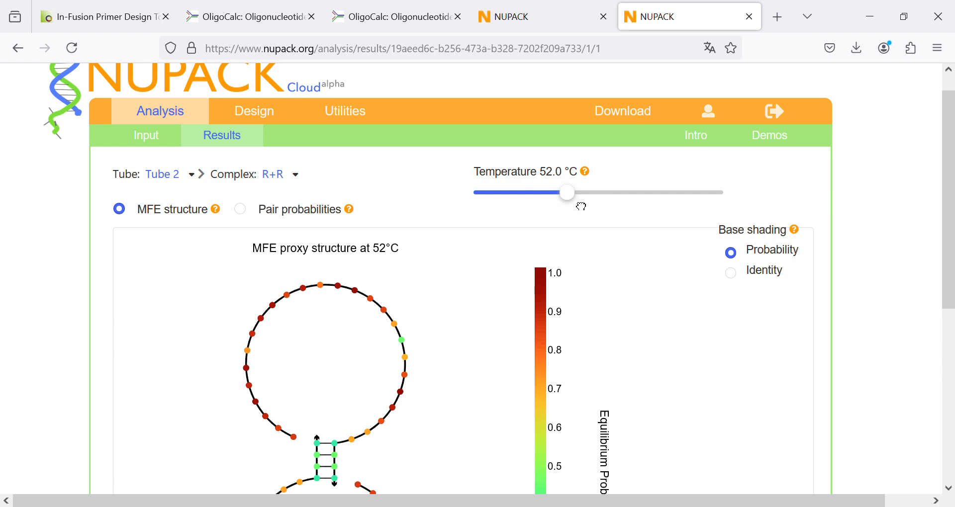
- Raise the R+R complex's temperature through 57 °C to 62 °C and check the dimer's MFE structure and free energy
left_click_drag(582, 207, 596, 199)
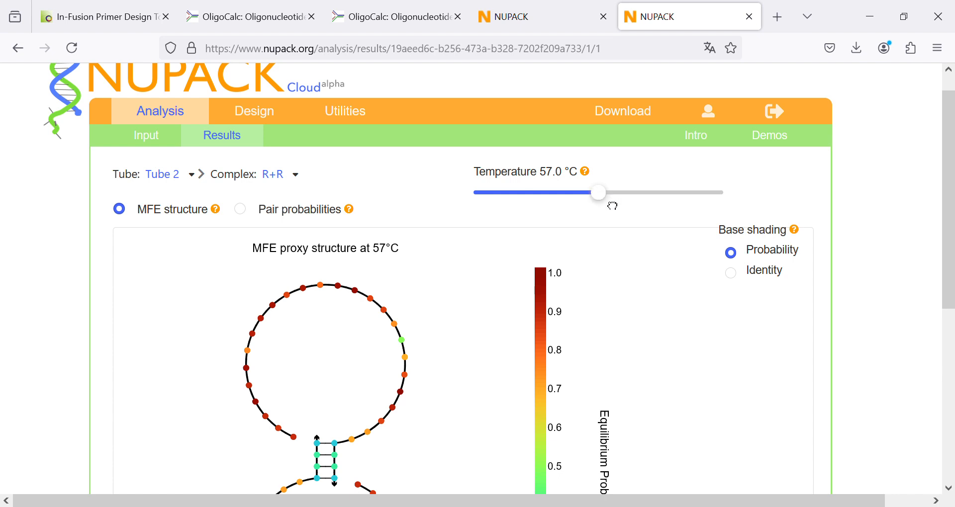
left_click_drag(625, 204, 630, 198)
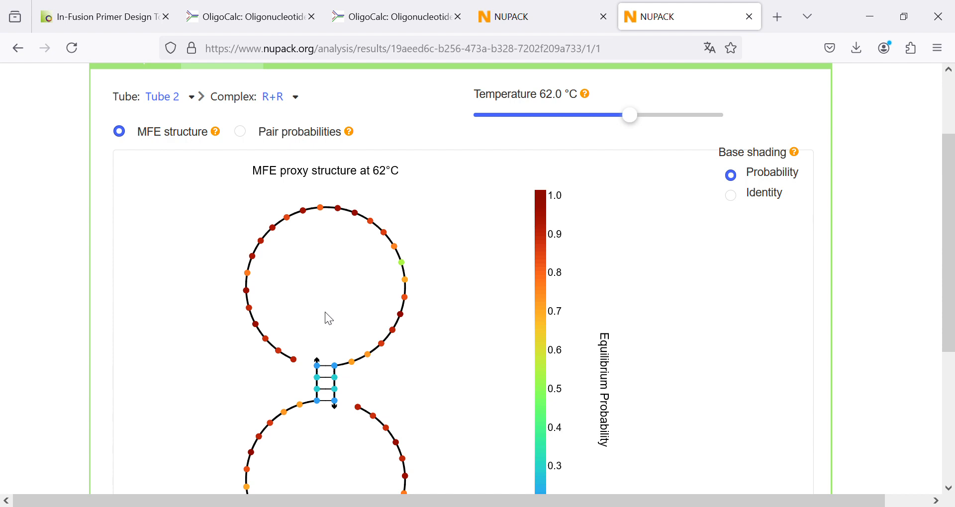
scroll(331, 320, "down", 3)
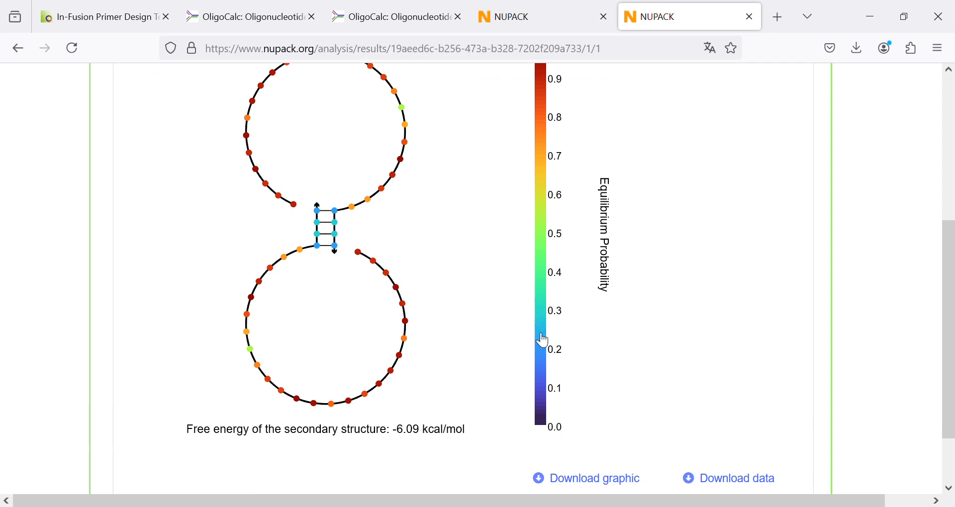
scroll(544, 340, "up", 5)
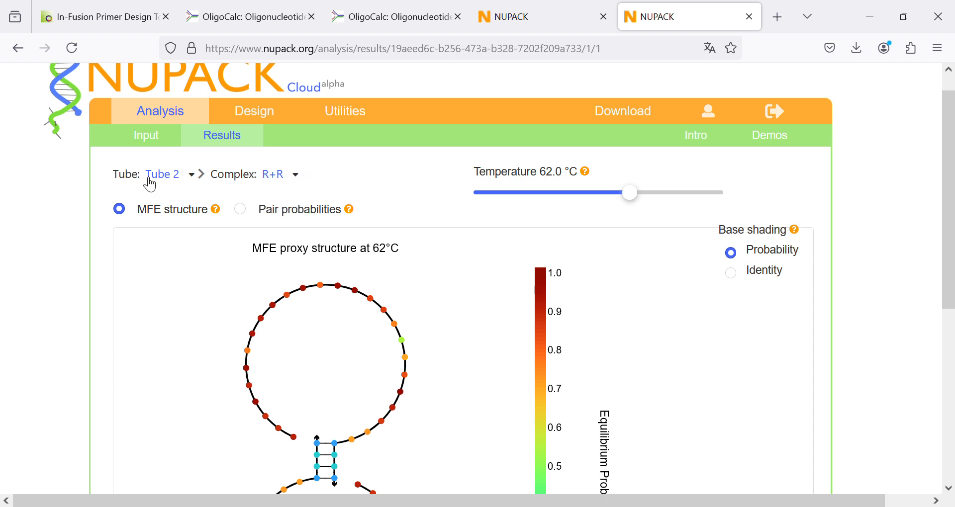
- Switch the results to Tube 3 and review its melt profile and equilibrium complex concentrations
left_click(198, 177)
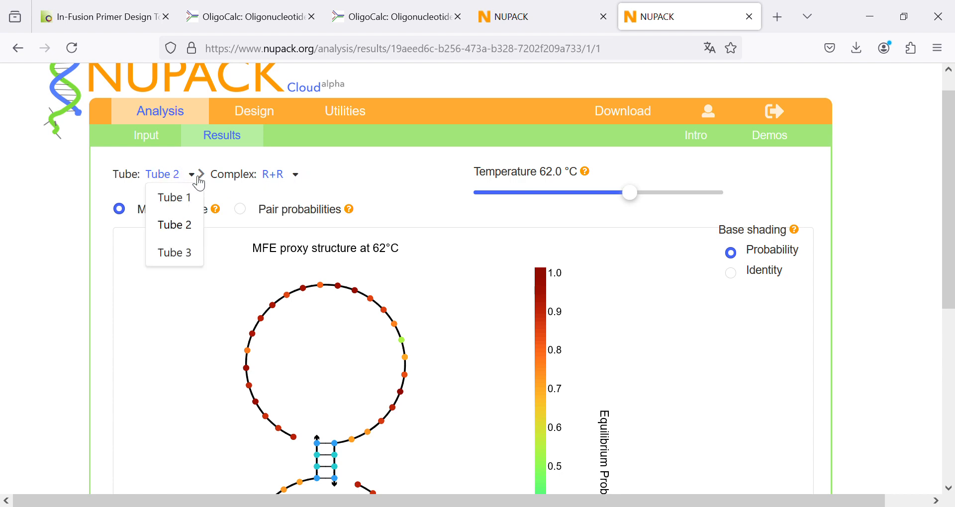
left_click(188, 255)
scroll(189, 258, "down", 3)
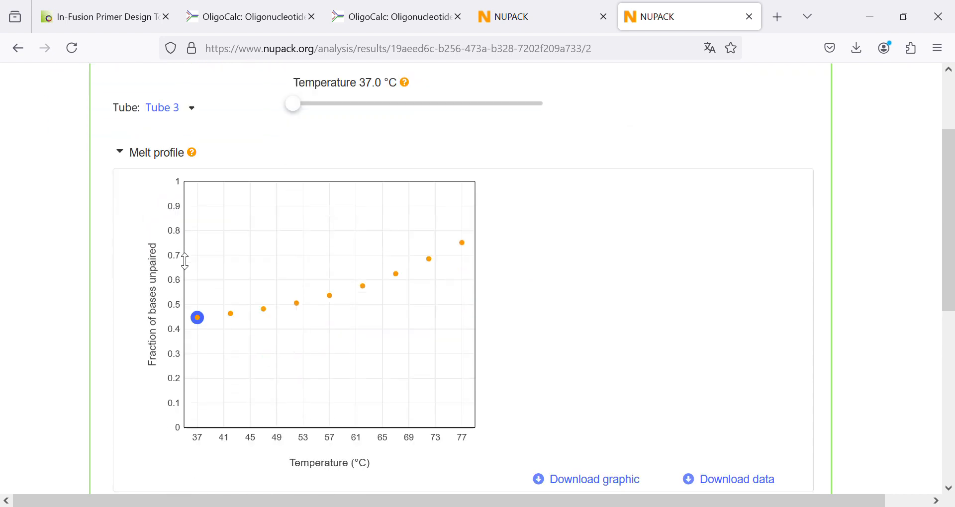
mouse_move(267, 255)
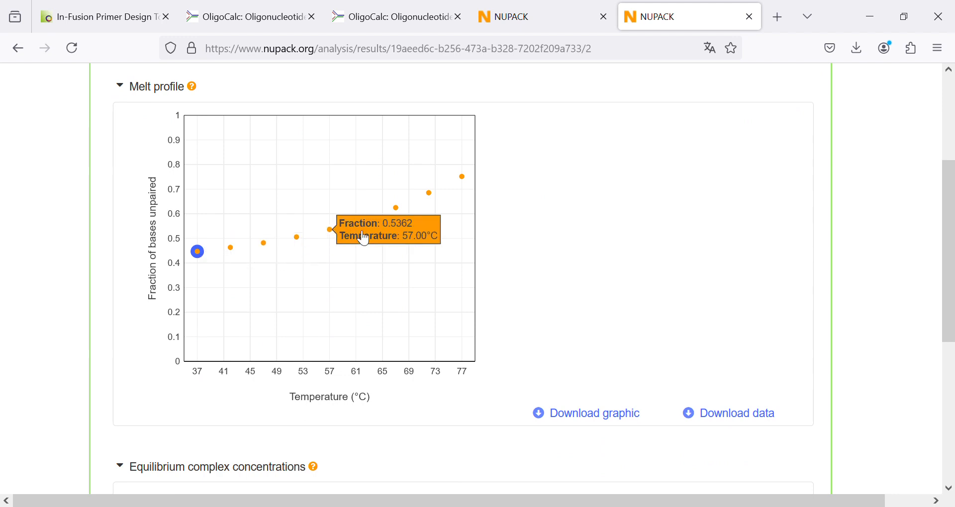
scroll(529, 261, "down", 5)
scroll(531, 268, "down", 2)
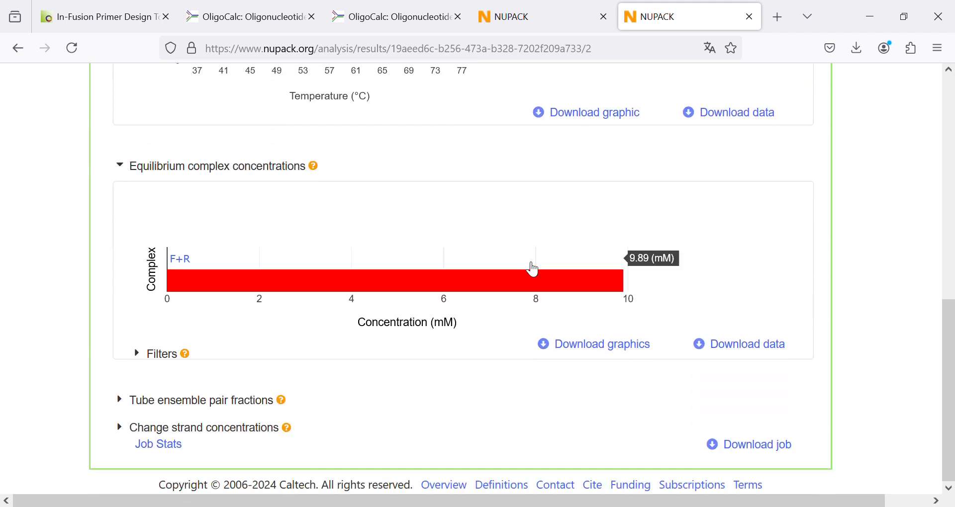
- Open Tube 3's F+R complex and examine the dimer's MFE structure and free energy at 37 °C
mouse_move(175, 262)
left_click(393, 294)
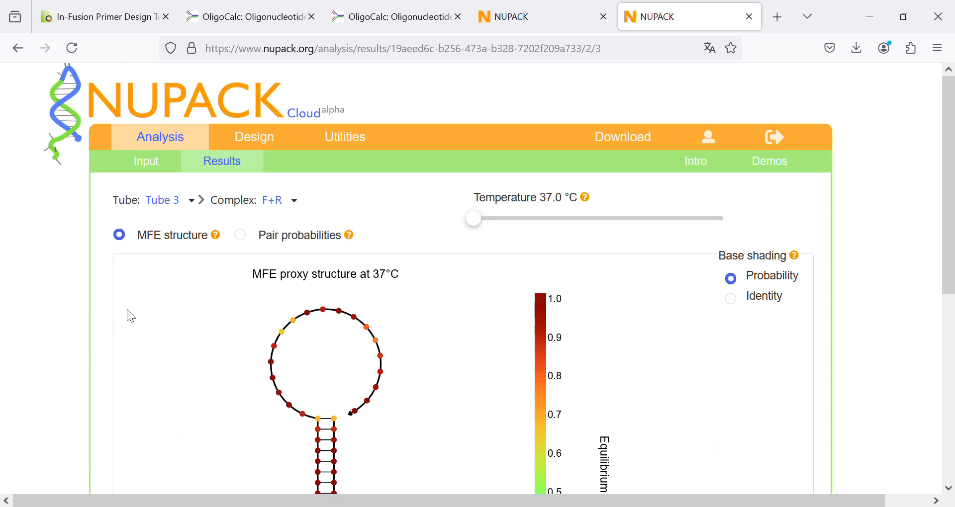
scroll(127, 311, "down", 3)
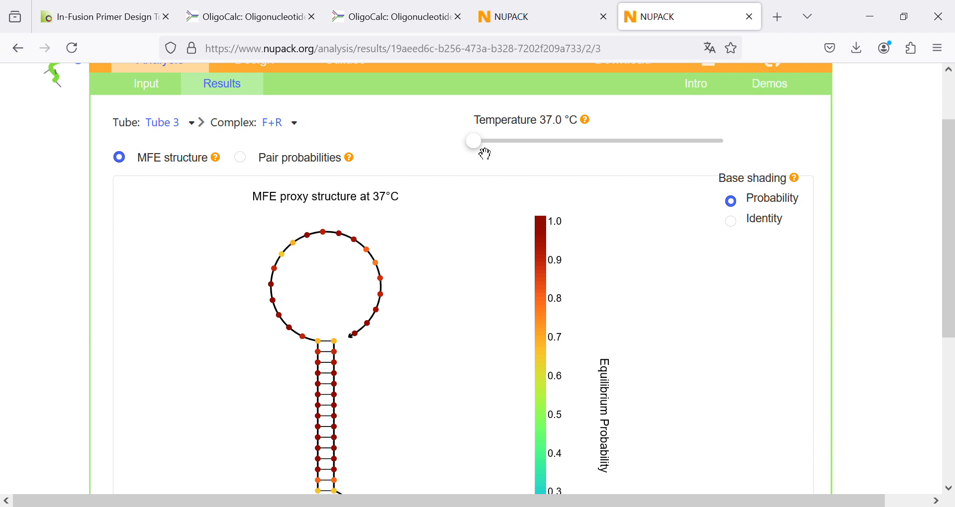
scroll(456, 260, "down", 5)
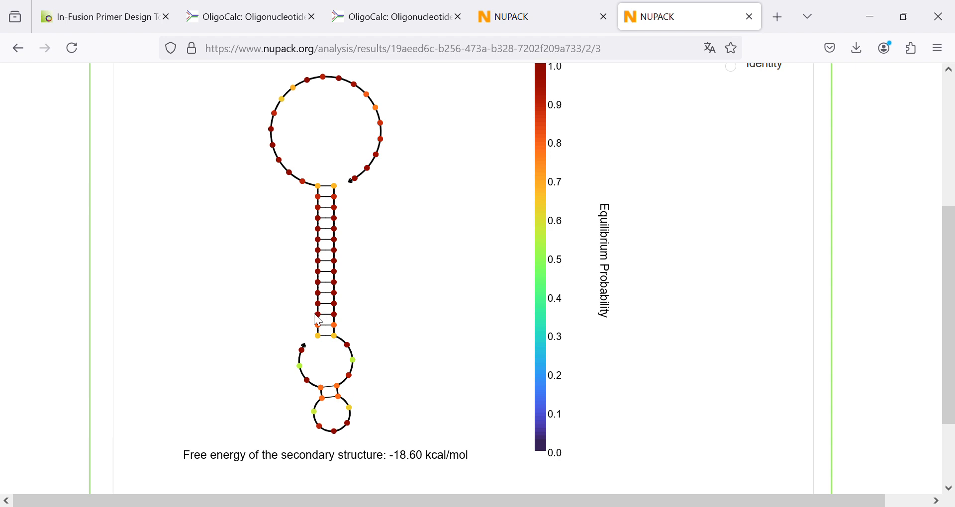
scroll(314, 314, "up", 5)
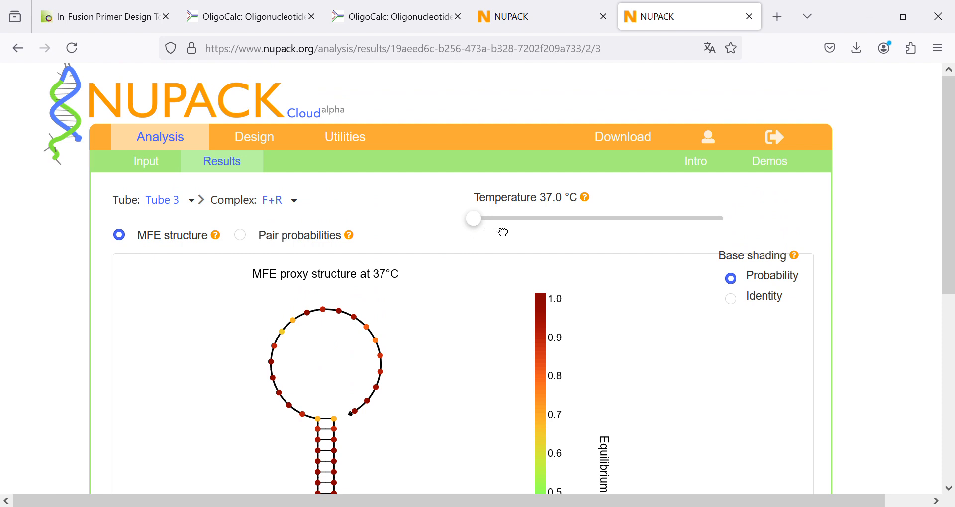
- Raise the F+R complex's temperature through 42 °C to 47 °C, examining the dimer's MFE structure at each setting
left_click(502, 232)
scroll(443, 330, "down", 5)
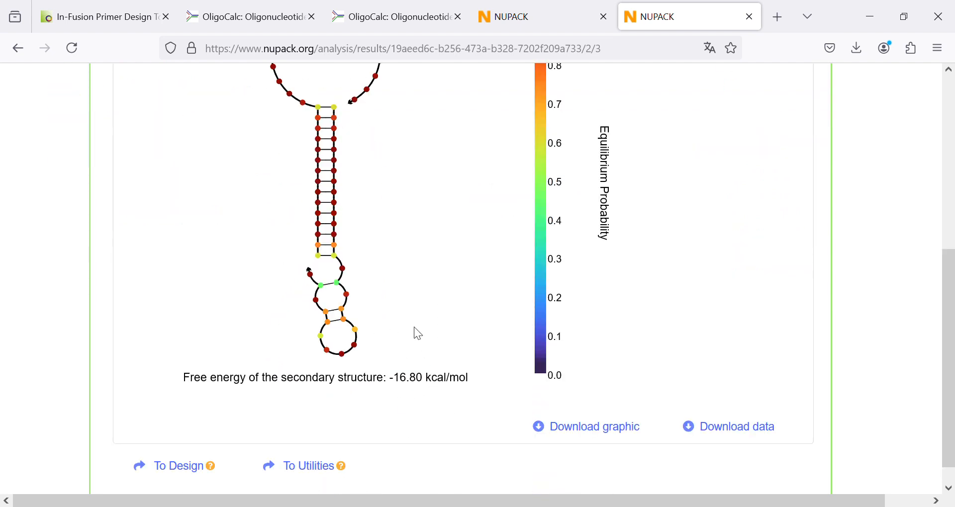
scroll(414, 328, "up", 2)
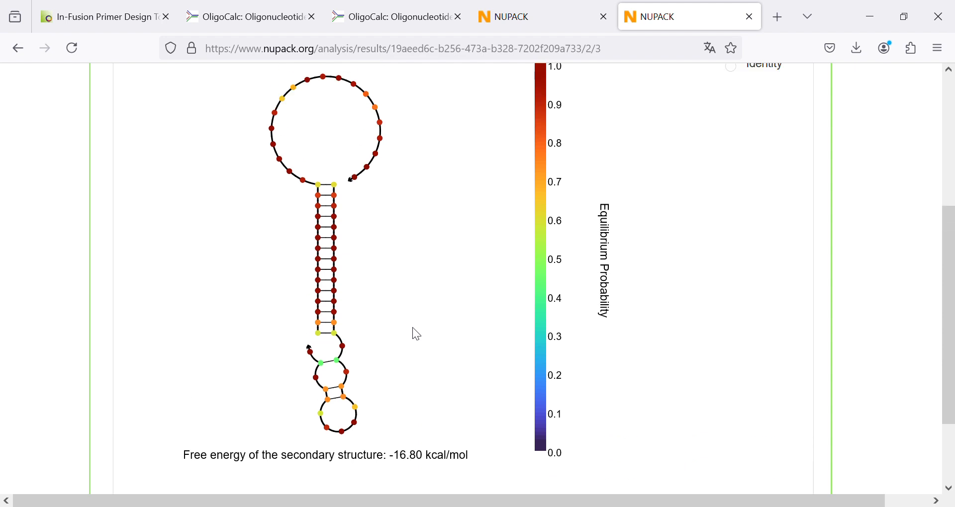
scroll(433, 291, "up", 4)
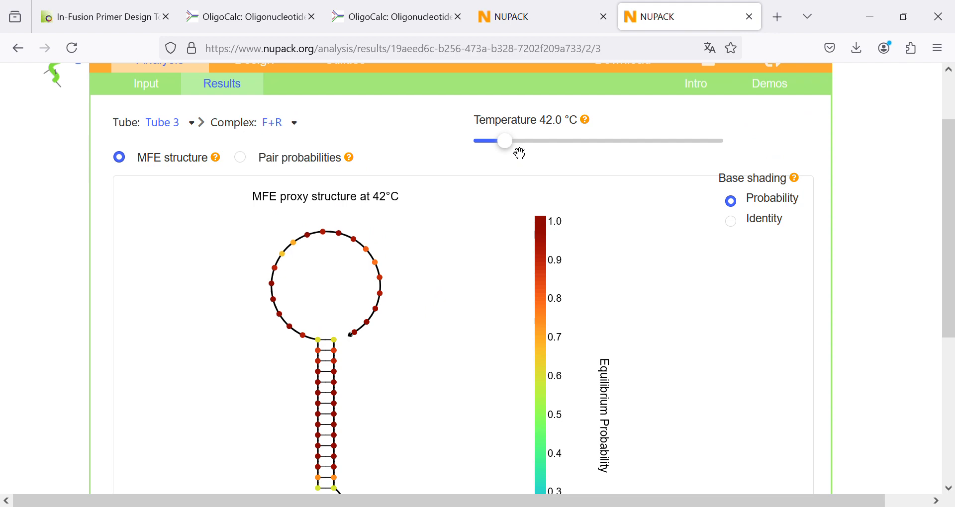
left_click_drag(515, 145, 535, 144)
scroll(473, 274, "down", 7)
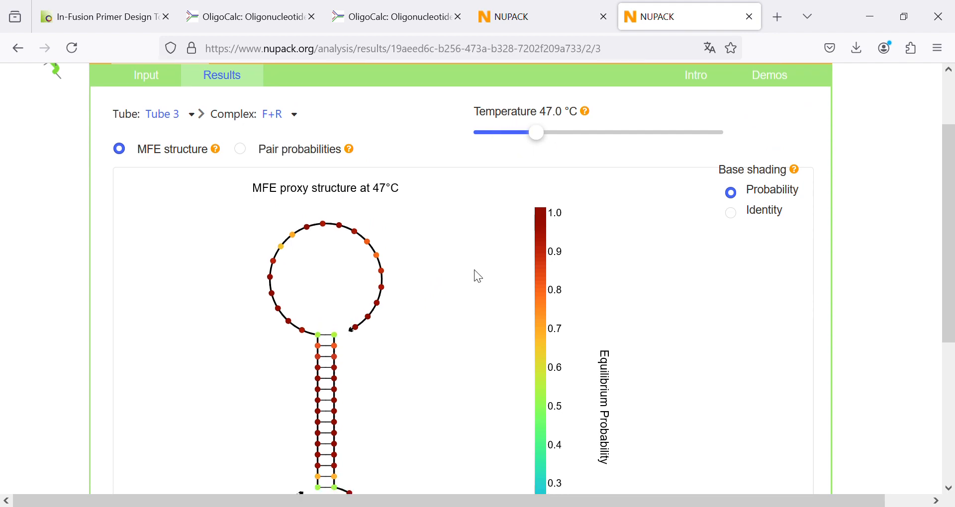
scroll(474, 274, "up", 9)
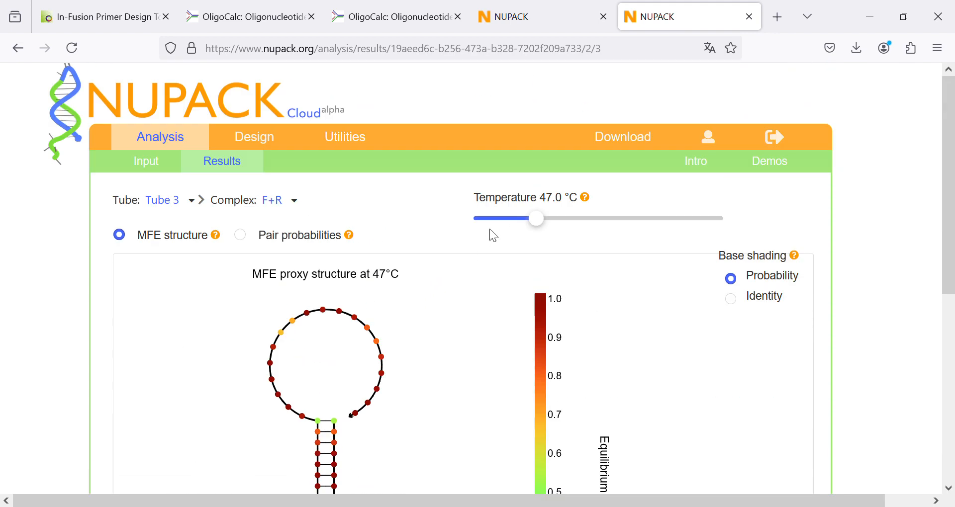
- Raise the F+R complex's temperature to 52 °C and on to 57 °C, checking the dimer's structure and free energy
left_click(562, 220)
scroll(441, 295, "down", 4)
scroll(445, 296, "down", 3)
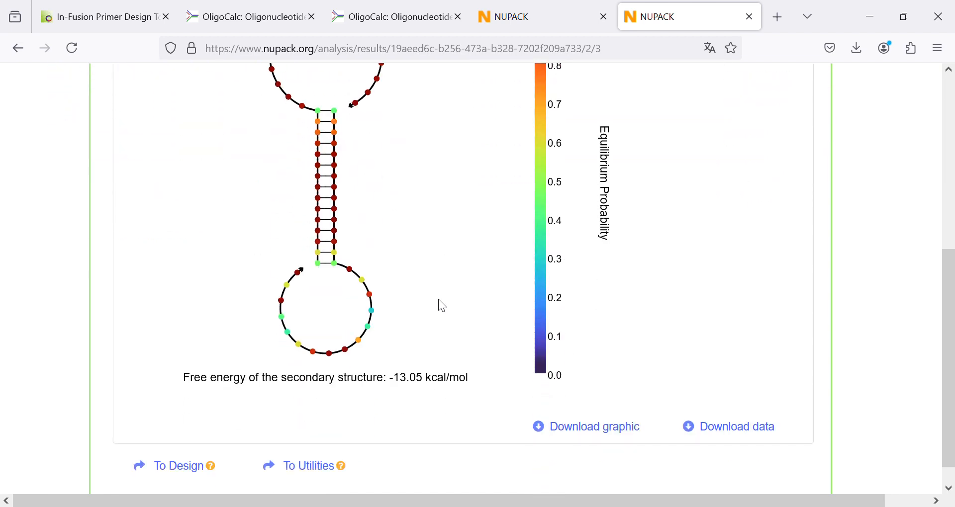
scroll(438, 300, "up", 5)
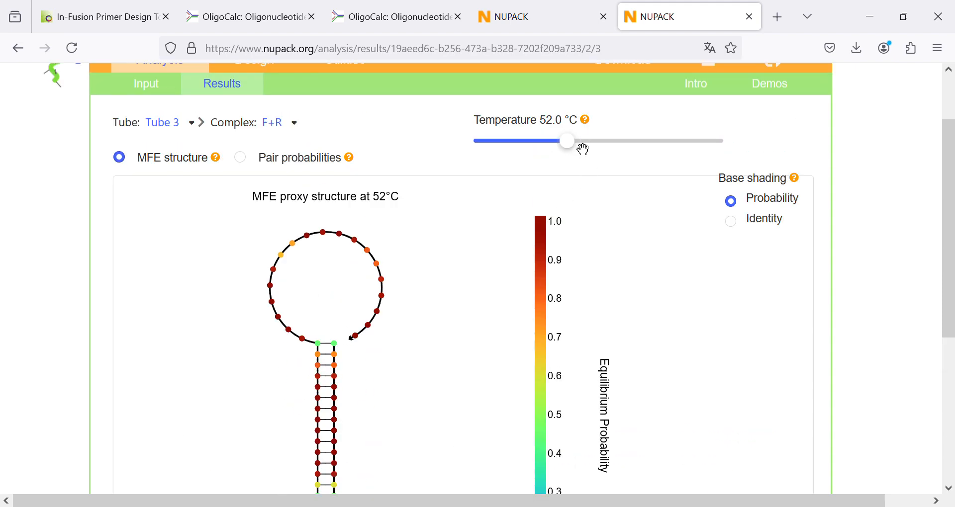
left_click_drag(580, 146, 604, 154)
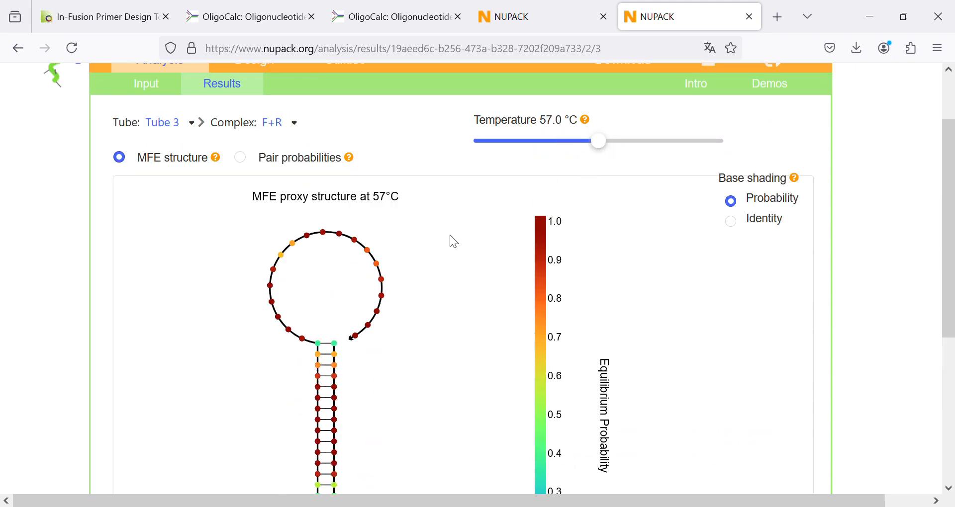
scroll(448, 246, "down", 5)
scroll(473, 238, "up", 5)
- Set the F+R complex's temperature to 62 °C and examine the dimer's MFE structure and free energy
left_click_drag(625, 153, 638, 154)
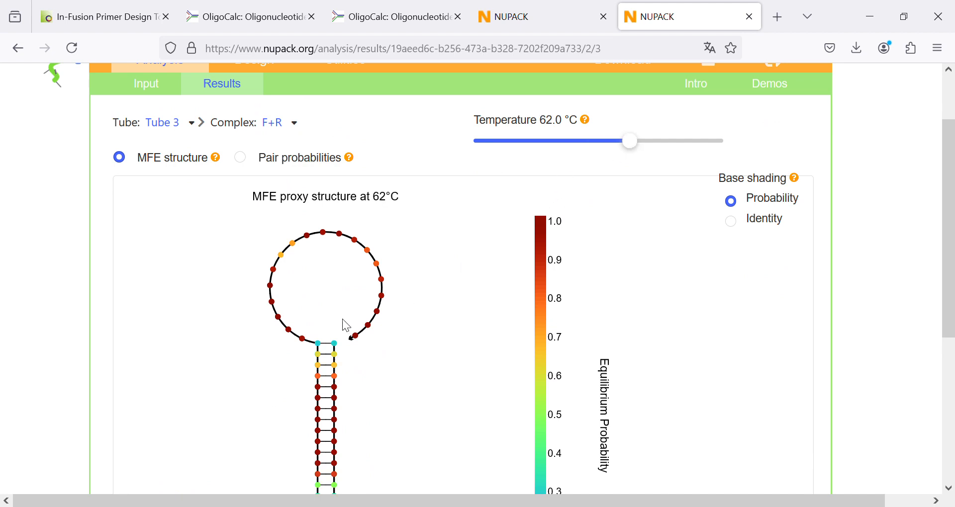
scroll(350, 239, "down", 3)
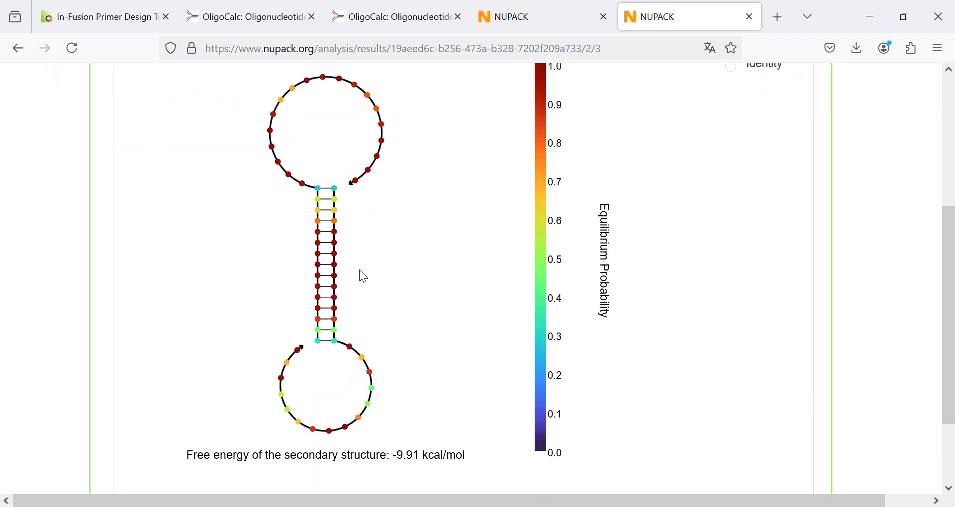
scroll(390, 373, "up", 3)
scroll(396, 342, "down", 4)
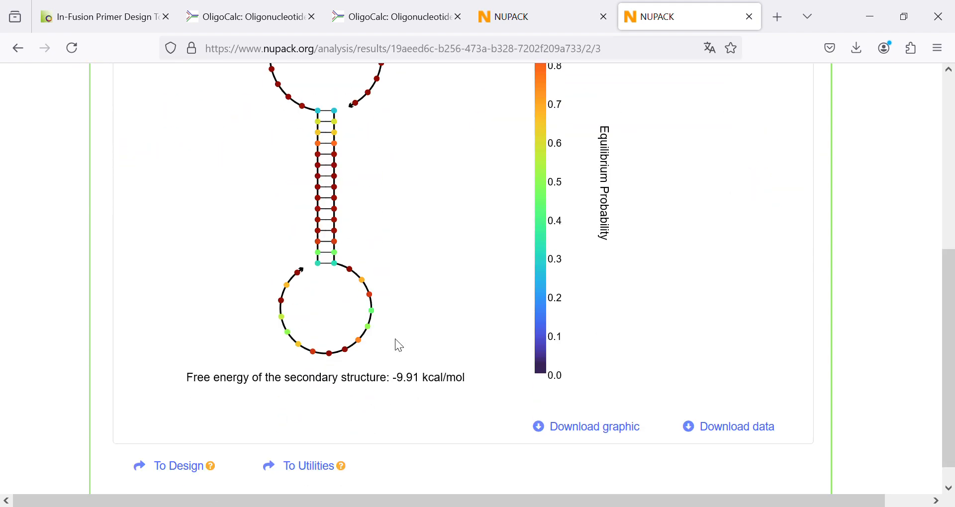
scroll(396, 356, "up", 5)
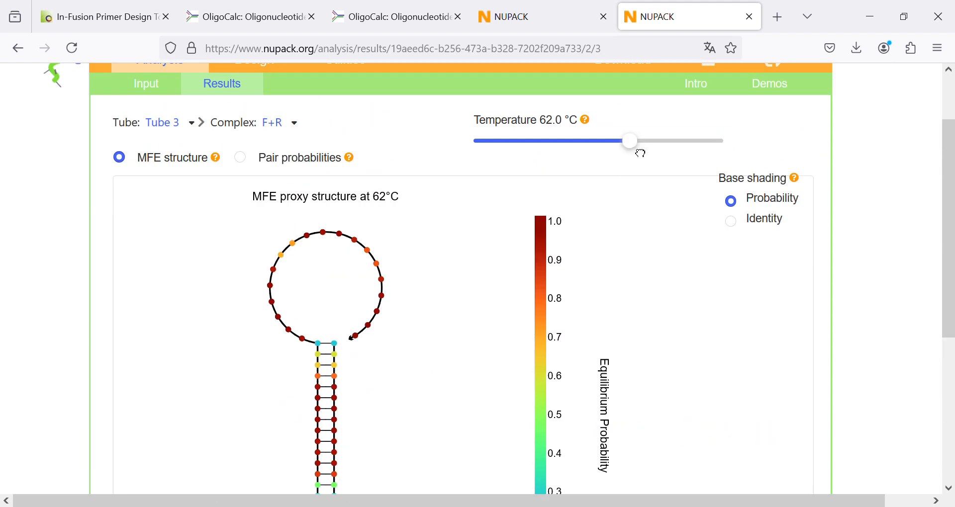
- Raise the F+R complex's temperature through 67 °C to 72 °C, comparing the dimer's structure and free energy at both
left_click_drag(657, 156, 659, 156)
scroll(625, 170, "down", 5)
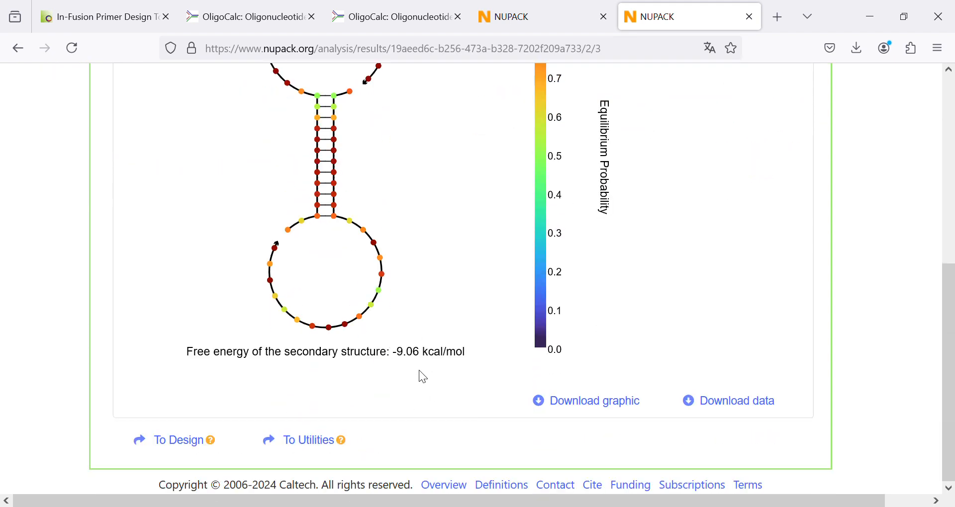
scroll(654, 198, "up", 5)
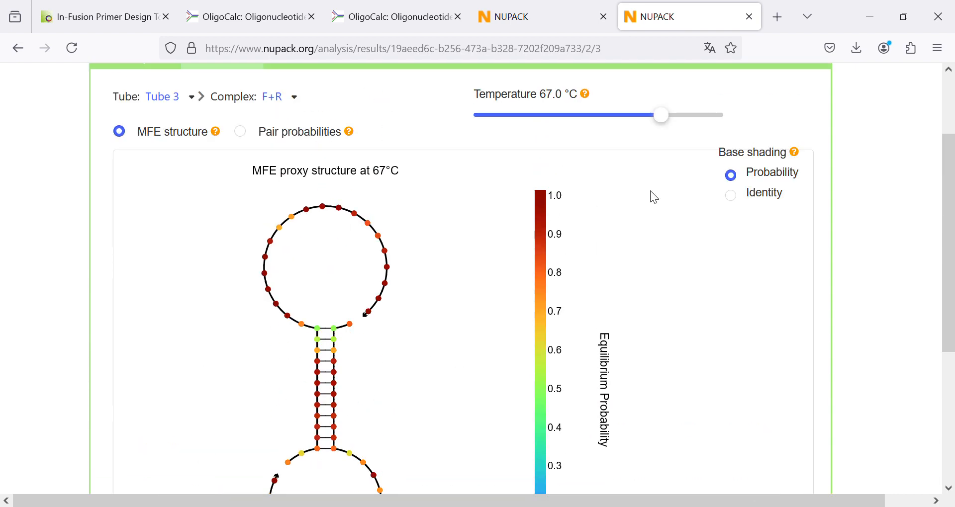
left_click(694, 128)
scroll(377, 313, "down", 5)
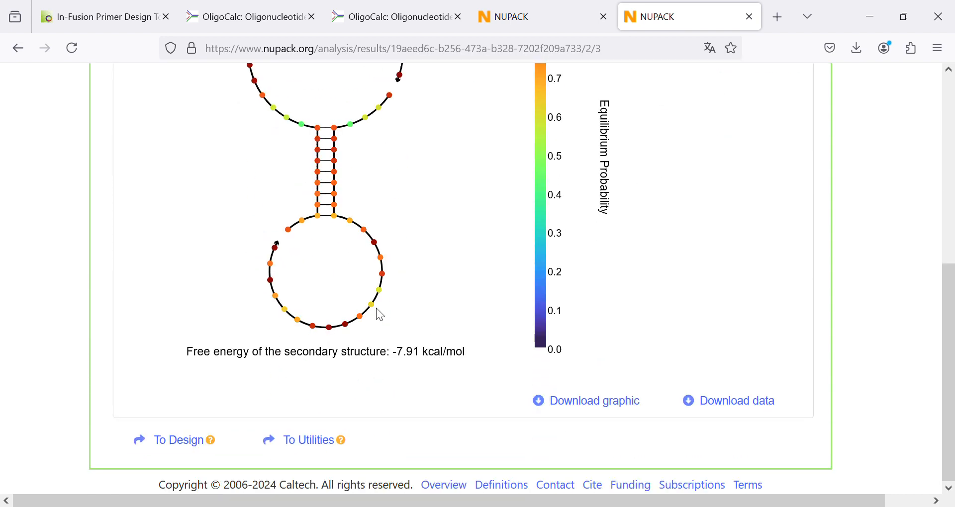
scroll(396, 359, "up", 5)
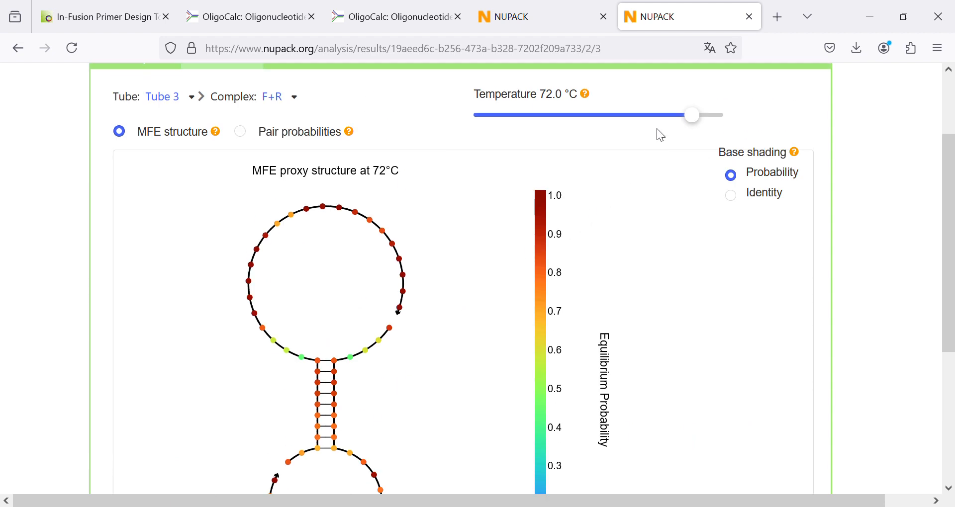
- Set the F+R complex's temperature to 77 °C and check the dimer's free energy
left_click_drag(709, 133, 728, 128)
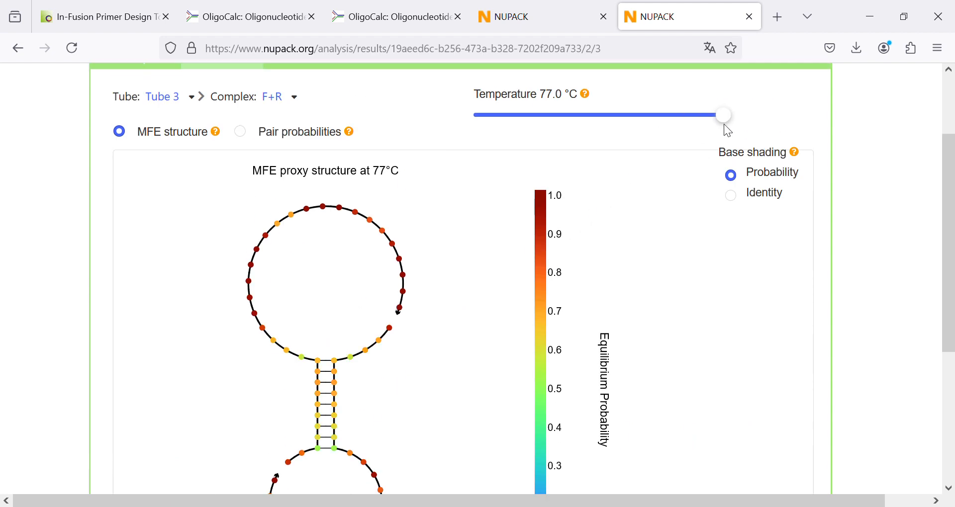
scroll(437, 273, "down", 2)
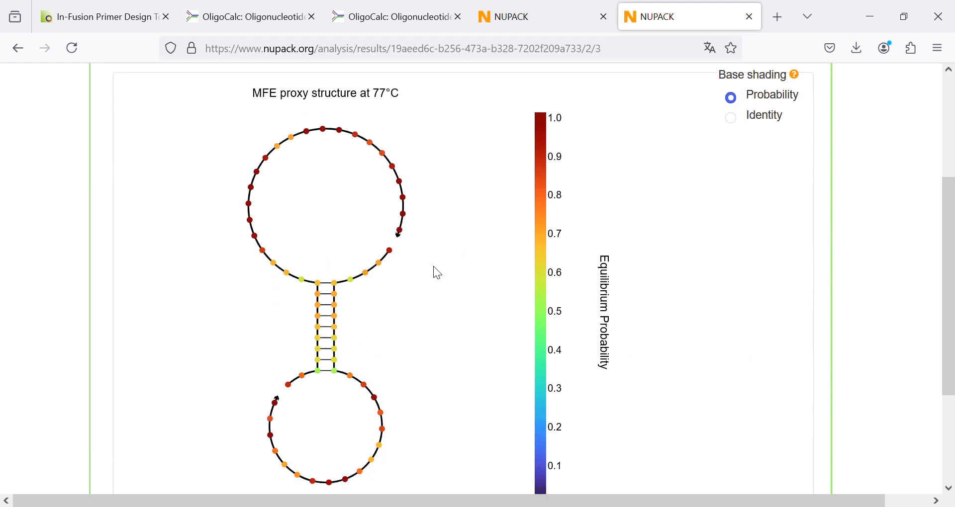
scroll(437, 274, "down", 2)
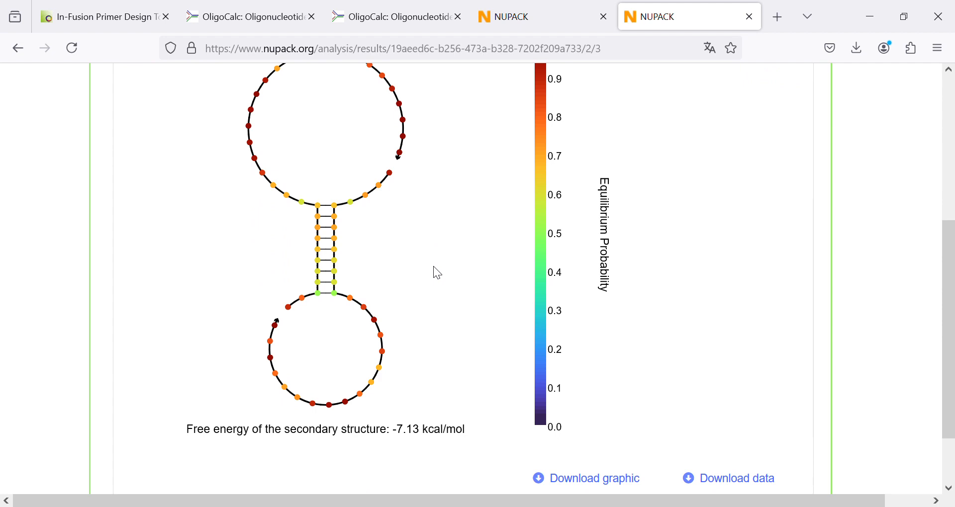
- Examine the F+R dimer's paired stem, unpaired loops and free energy against the equilibrium probability scale at 77 °C
scroll(437, 273, "up", 2)
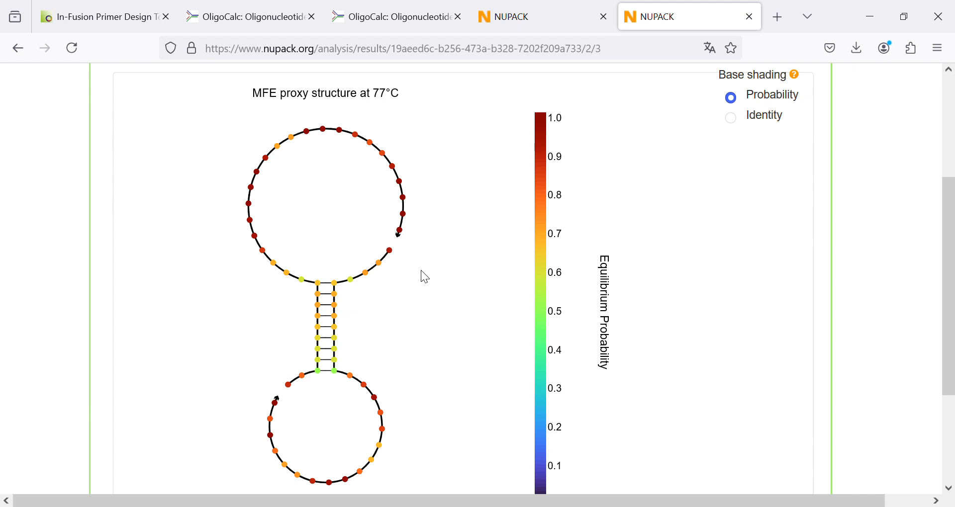
scroll(424, 278, "down", 4)
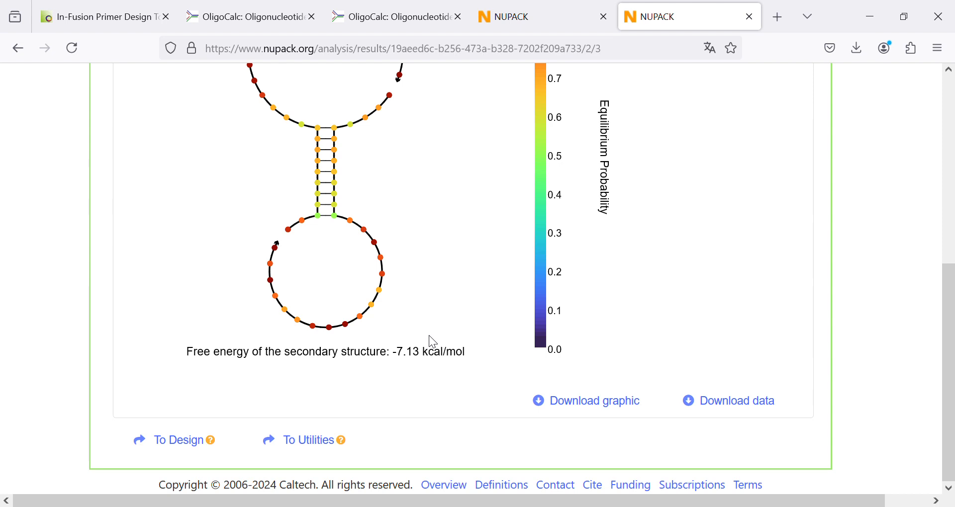
scroll(429, 336, "up", 4)
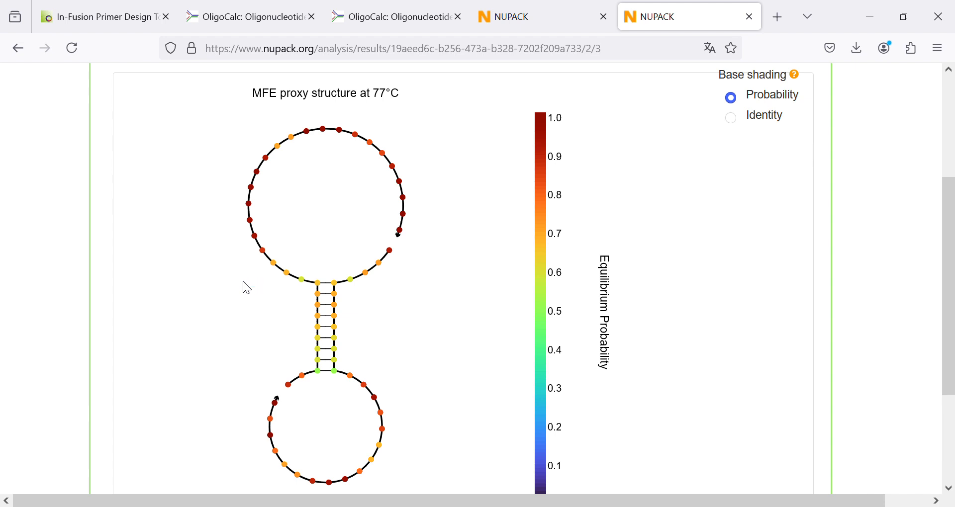
scroll(247, 287, "down", 3)
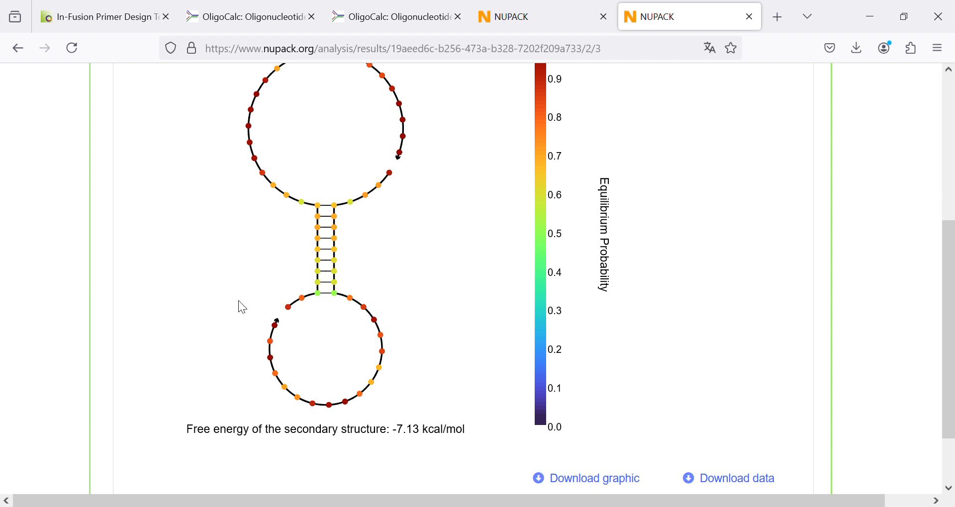
scroll(296, 297, "down", 3)
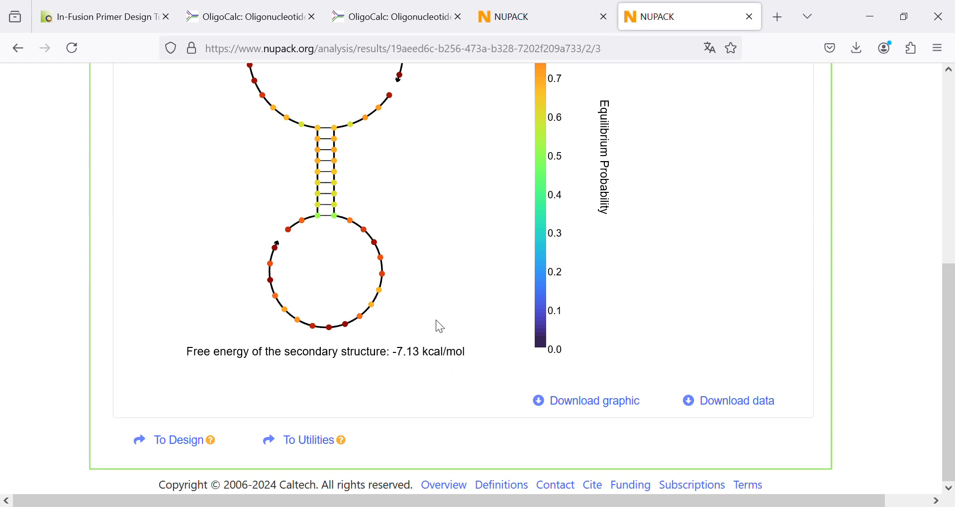
scroll(440, 327, "up", 5)
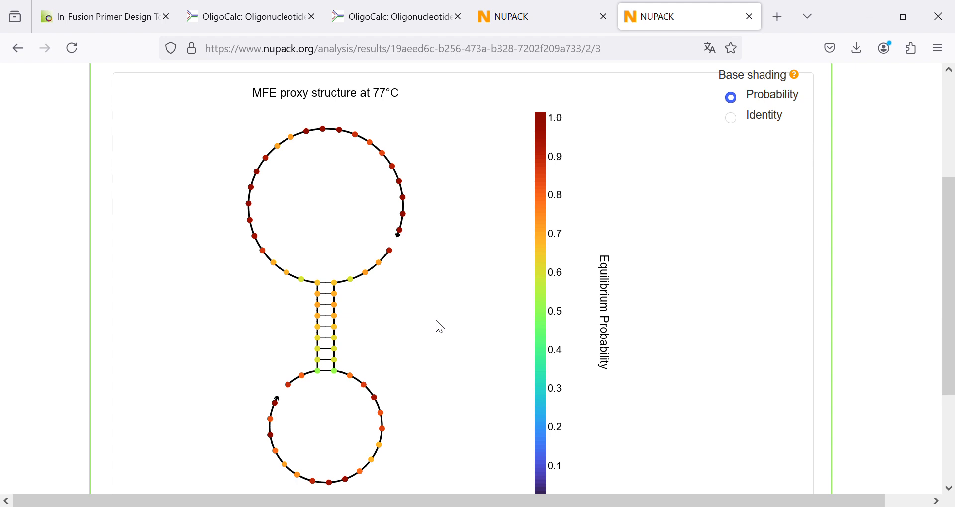
scroll(437, 329, "down", 2)
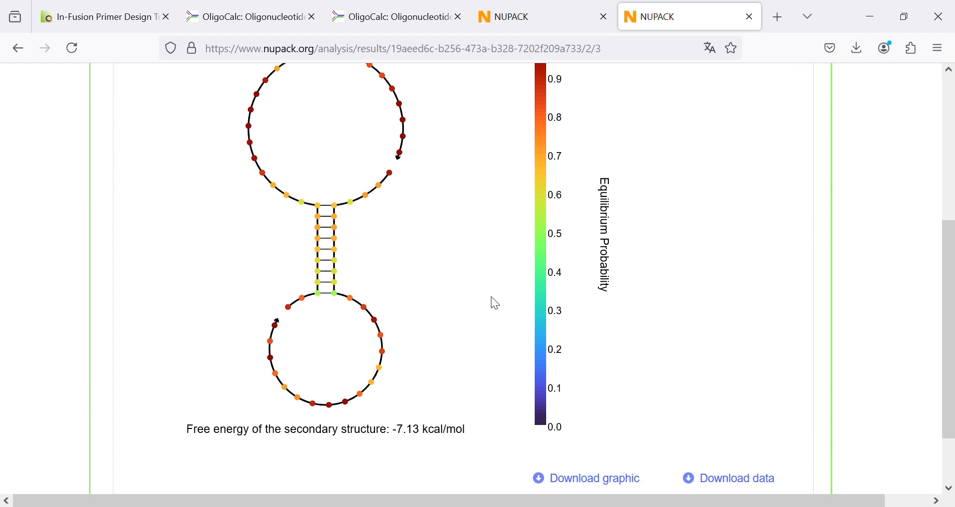
scroll(492, 299, "down", 2)
scroll(491, 297, "up", 3)
scroll(492, 297, "up", 3)
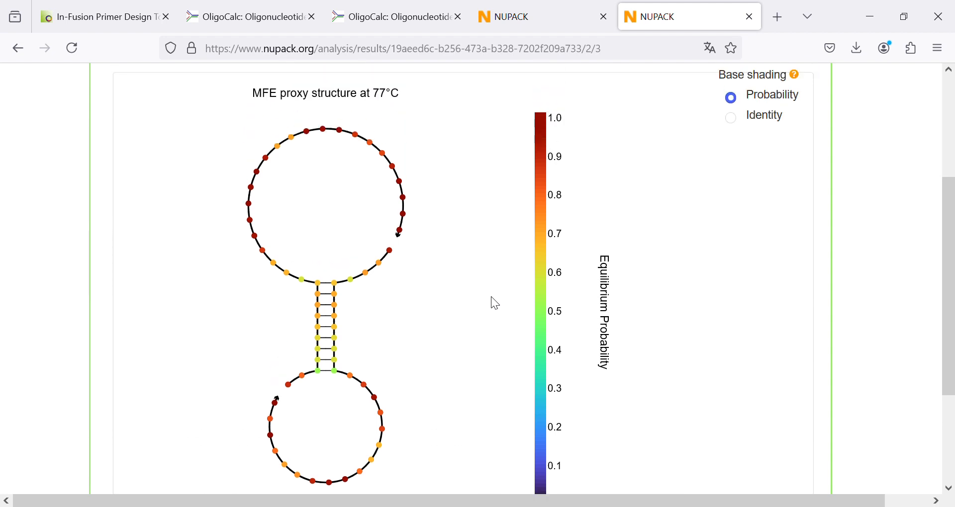